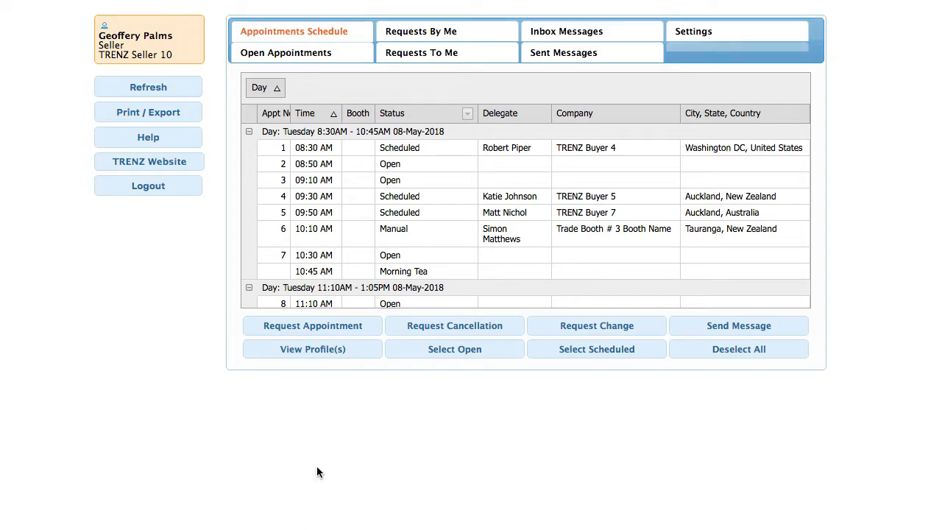
Select open slots 2, 3 and 7 and clear the selection, and do the same with all open slots
{"action": "left_click", "coordinate": [392, 161]}
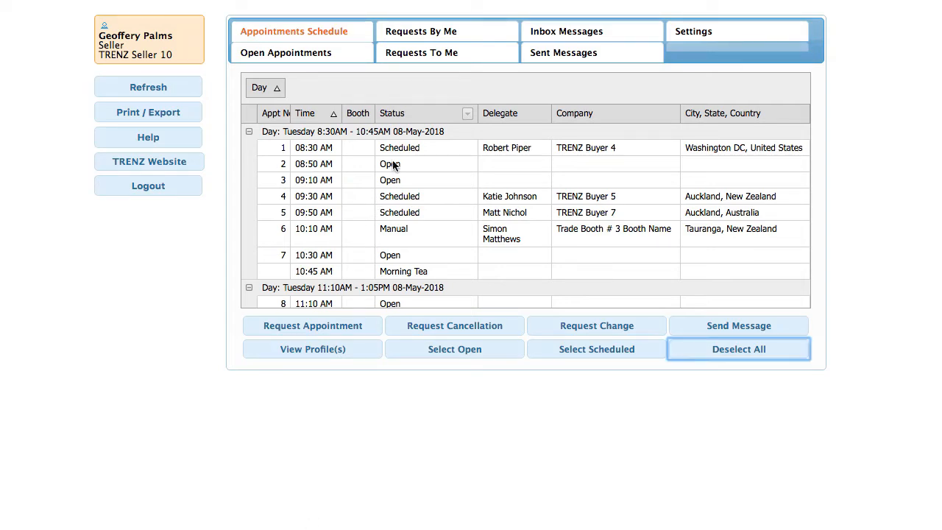
{"action": "left_click", "coordinate": [394, 165]}
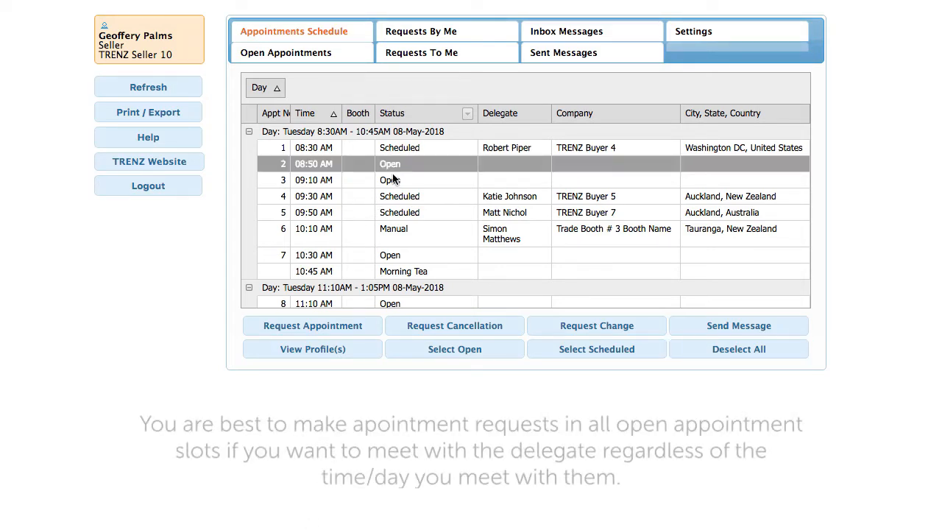
{"action": "left_click", "coordinate": [394, 181], "text": "shift"}
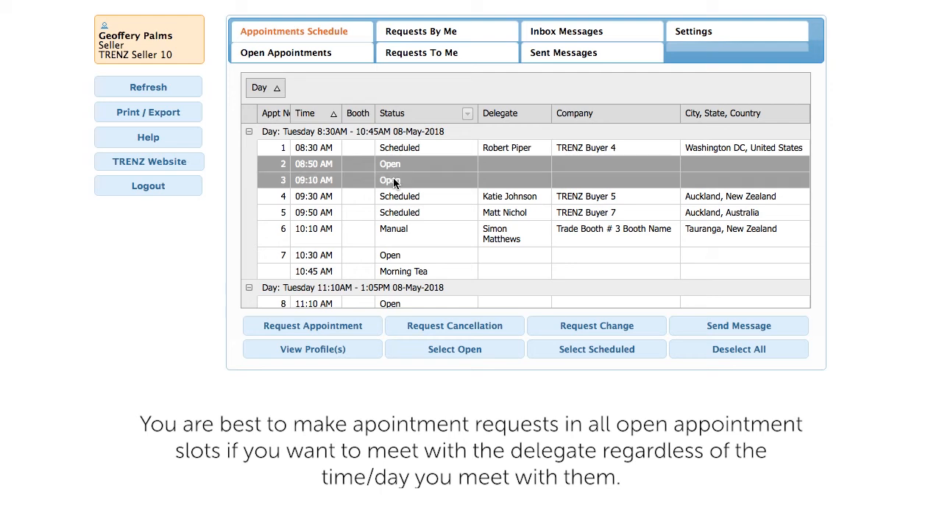
{"action": "left_click", "coordinate": [399, 252], "text": "ctrl"}
{"action": "left_click", "coordinate": [714, 354]}
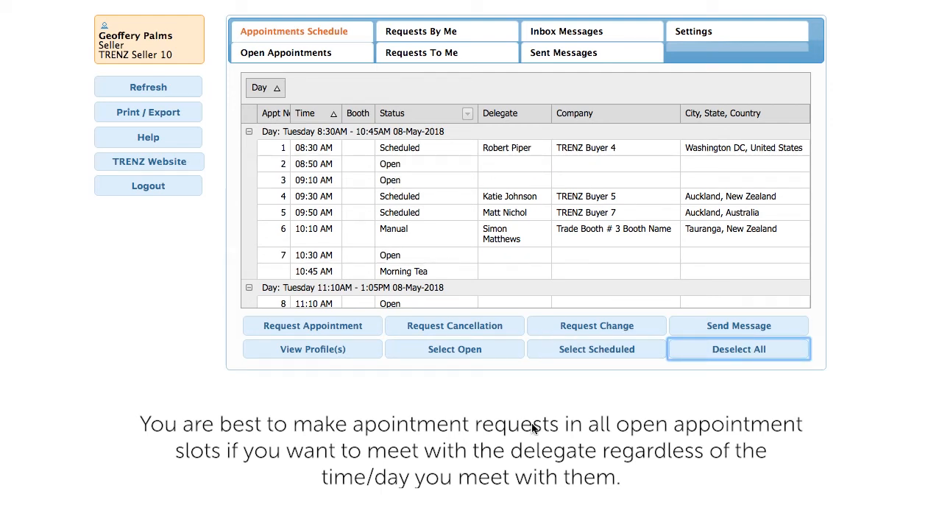
{"action": "left_click", "coordinate": [462, 354]}
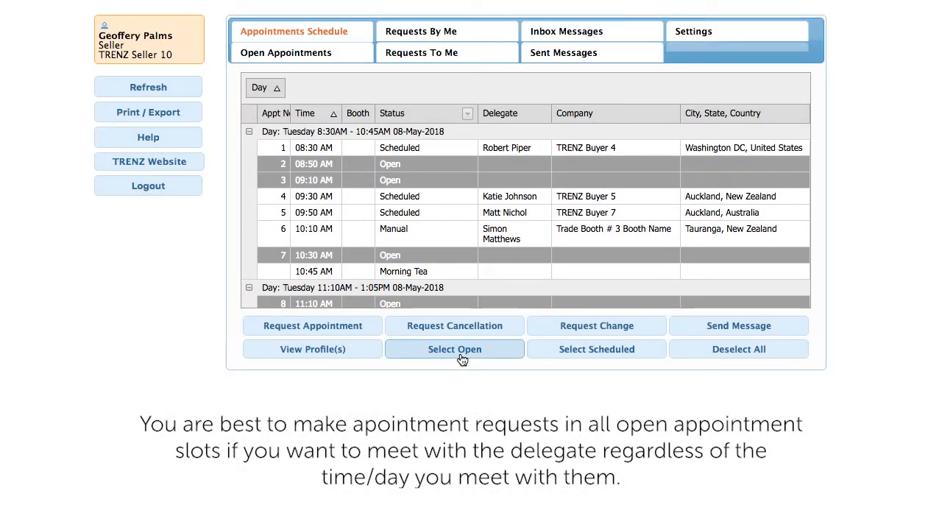
{"action": "left_click", "coordinate": [748, 348]}
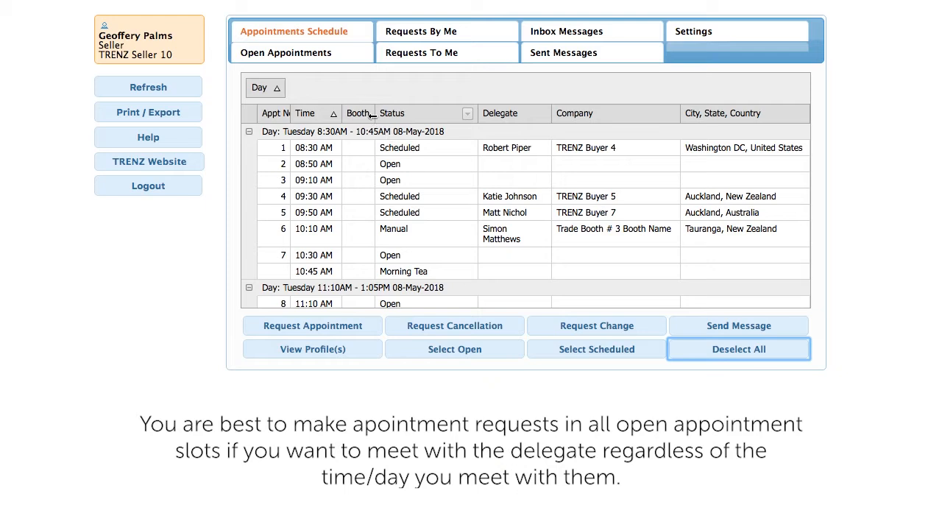
Review the list of open appointments and return to the appointments schedule
{"action": "left_click", "coordinate": [300, 55]}
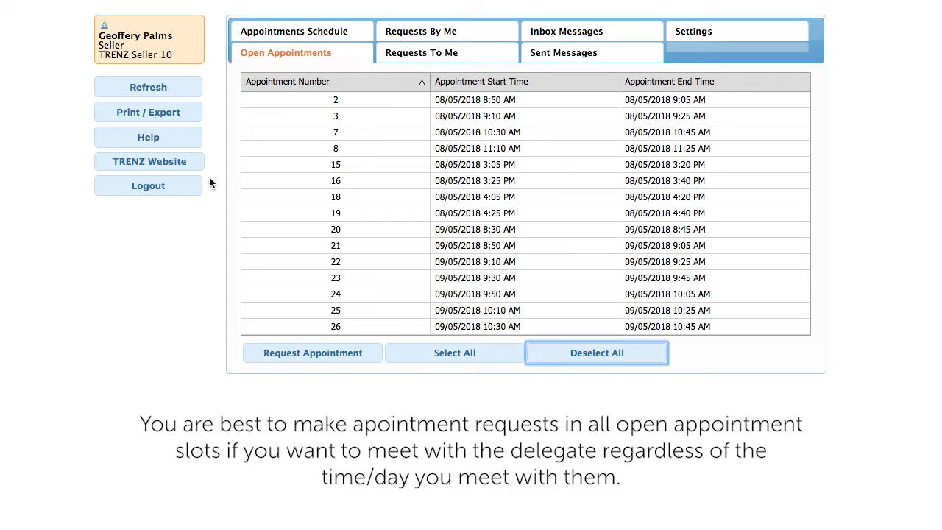
{"action": "left_click", "coordinate": [278, 33]}
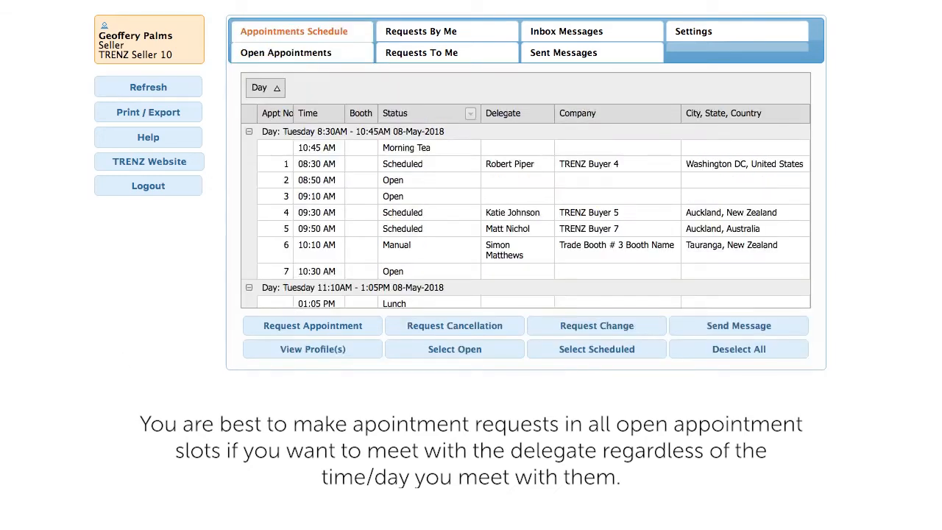
Start an appointment request for all open slots and search for recipients whose company name begins with TRENZ
{"action": "left_click", "coordinate": [446, 352]}
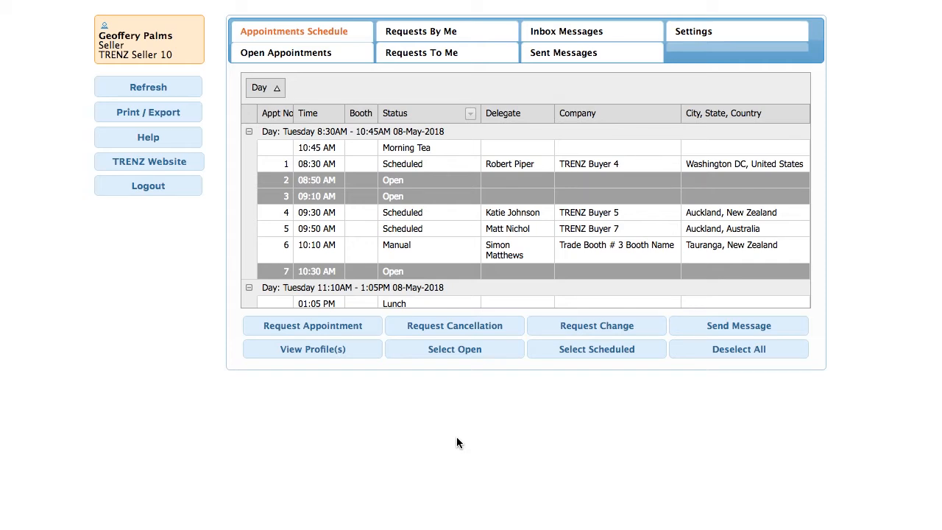
{"action": "left_click", "coordinate": [349, 326]}
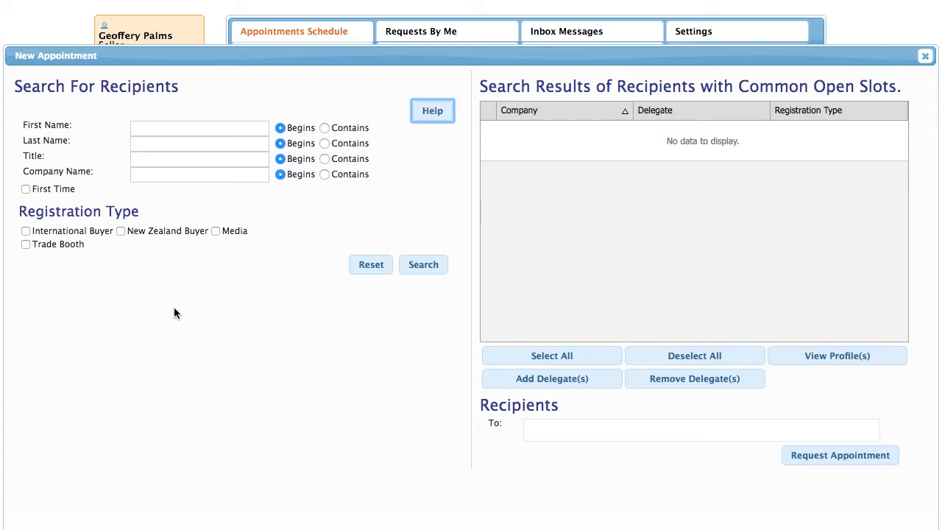
{"action": "left_click", "coordinate": [175, 173]}
{"action": "type", "text": "TRENZ"}
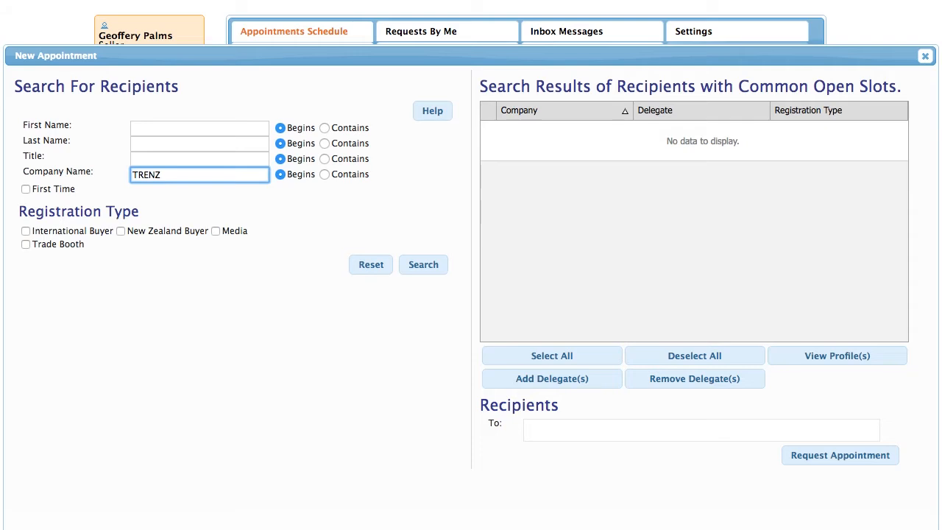
{"action": "left_click", "coordinate": [425, 265]}
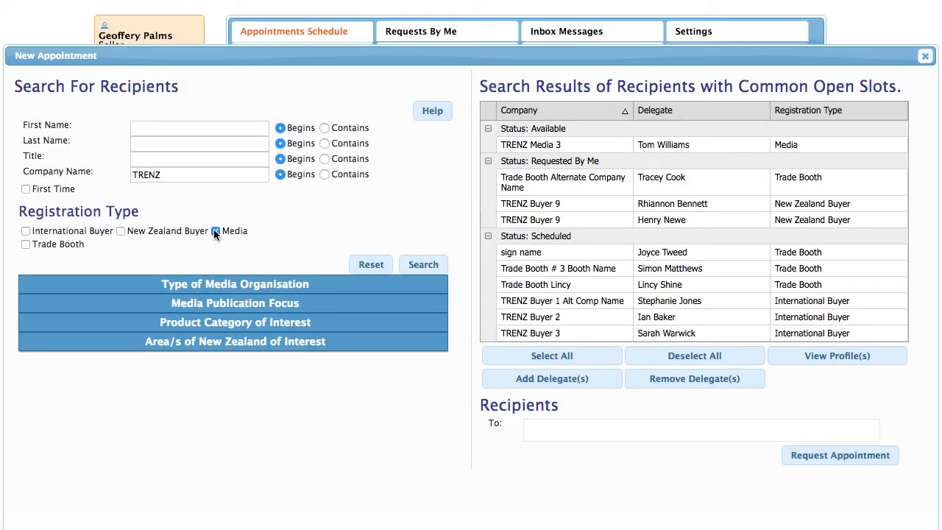
Narrow the recipient search to the Media registration type with Television as the type of media organisation
{"action": "left_click", "coordinate": [266, 285]}
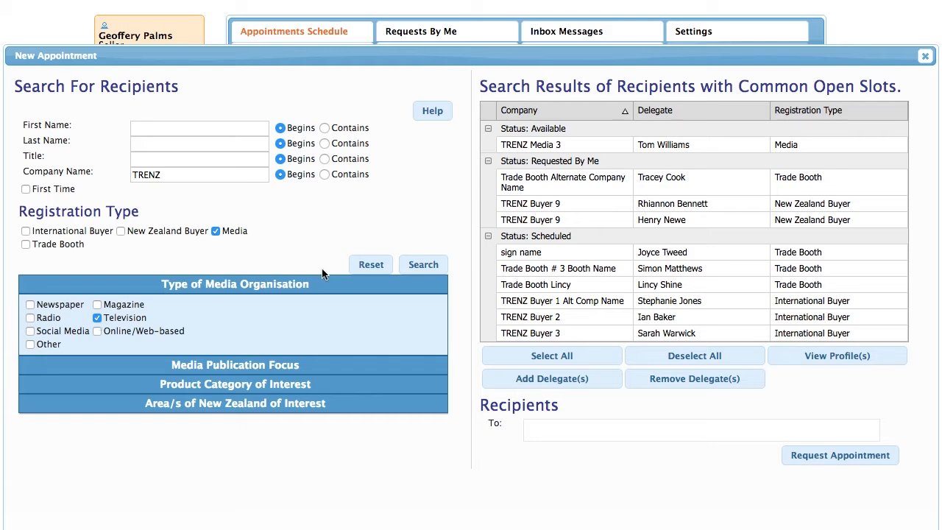
{"action": "left_click", "coordinate": [425, 265]}
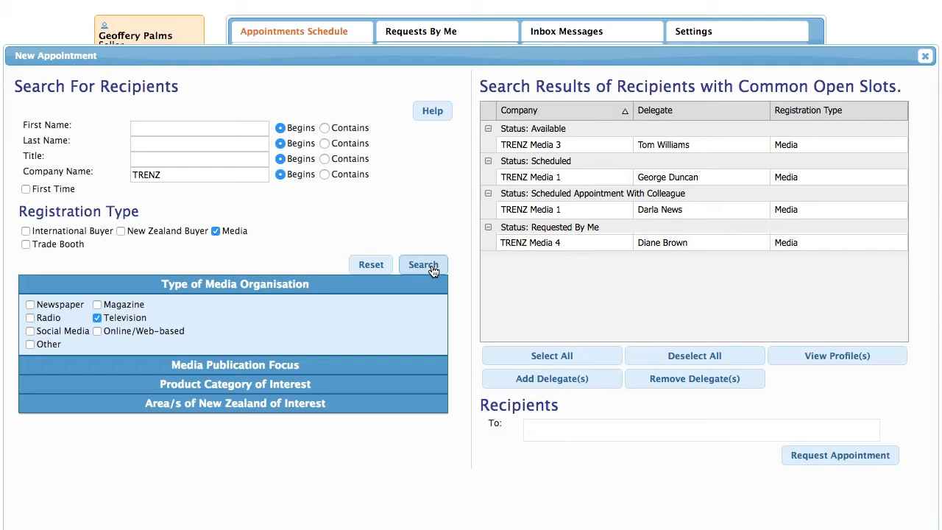
{"action": "left_click", "coordinate": [426, 266]}
Add the available TRENZ Media 3 delegate as recipient, send the appointment request and clear the slot selection
{"action": "left_click", "coordinate": [542, 143]}
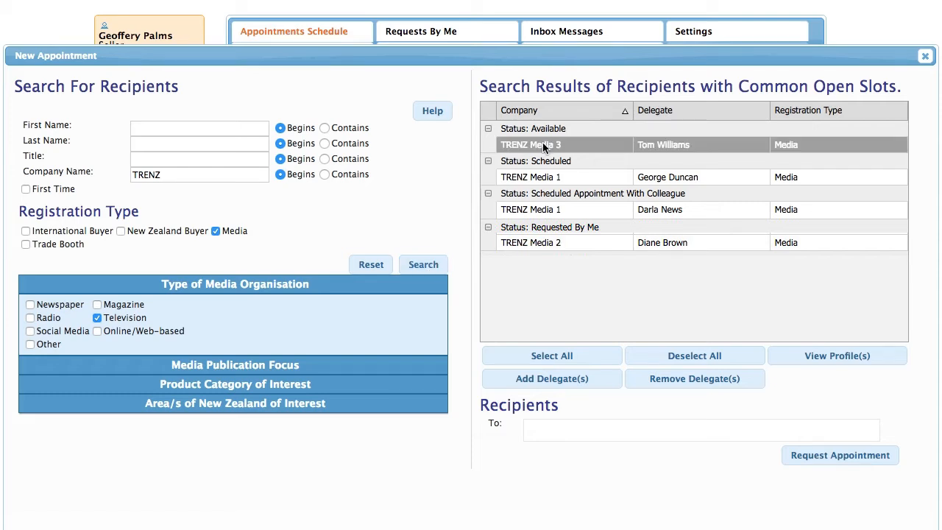
{"action": "left_click", "coordinate": [575, 386]}
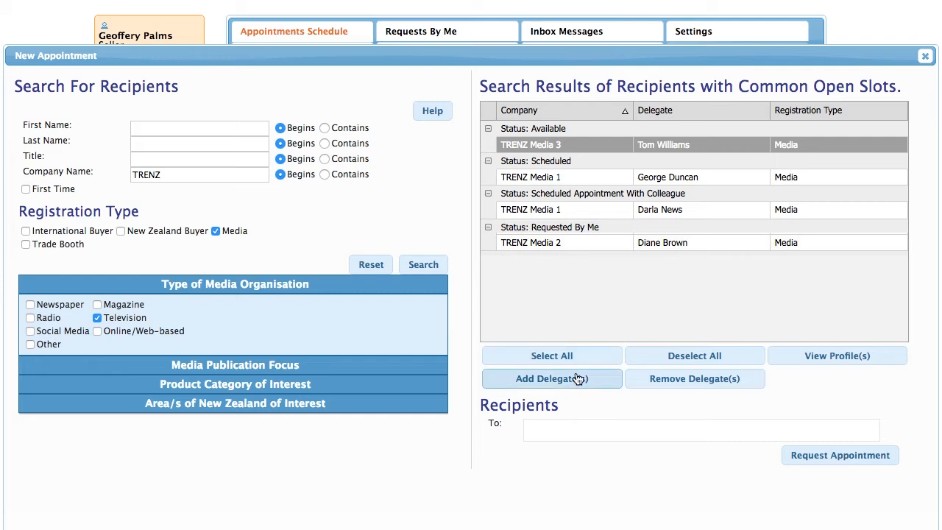
{"action": "left_click", "coordinate": [822, 457]}
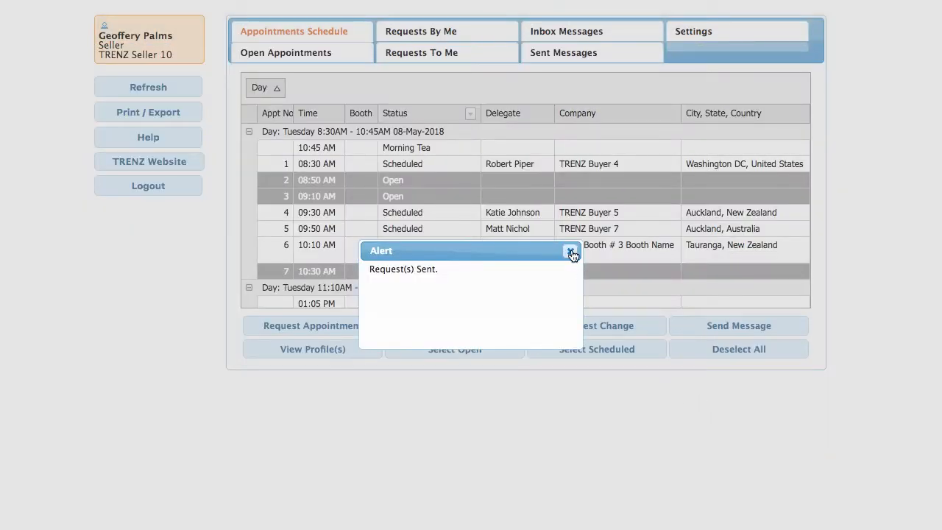
{"action": "left_click", "coordinate": [571, 253]}
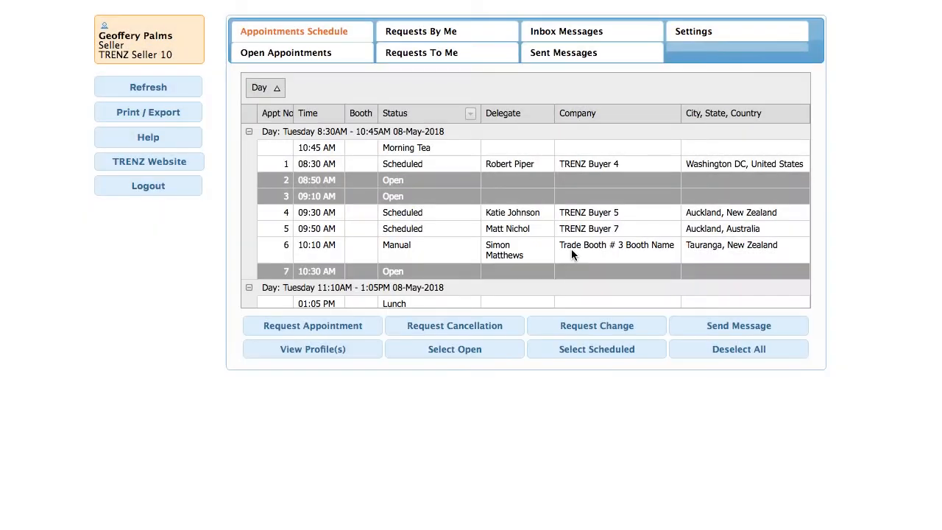
{"action": "left_click", "coordinate": [722, 352]}
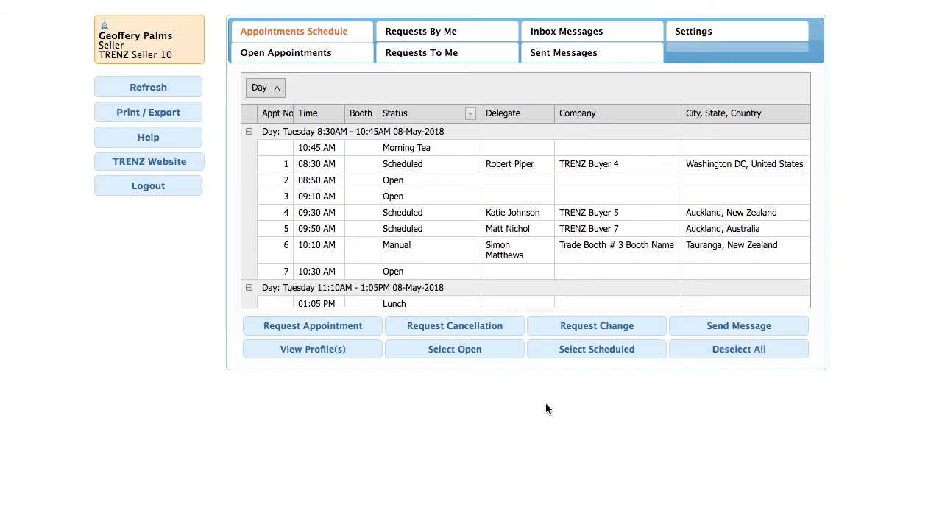
Request moving the 09:50 AM TRENZ Buyer 7 appointment to slot 23 on 5/9/2018 at 9:30 AM without a comment, and clear the selection
{"action": "left_click", "coordinate": [490, 234]}
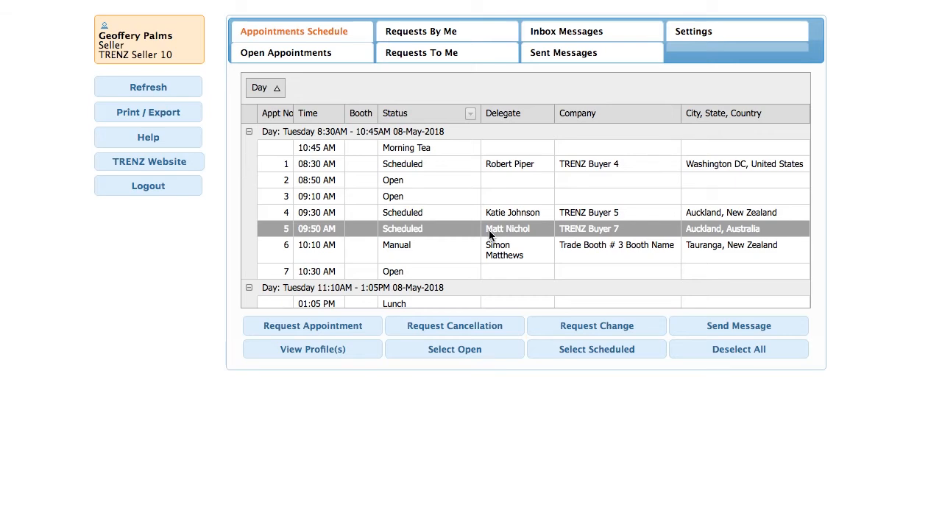
{"action": "left_click", "coordinate": [578, 328]}
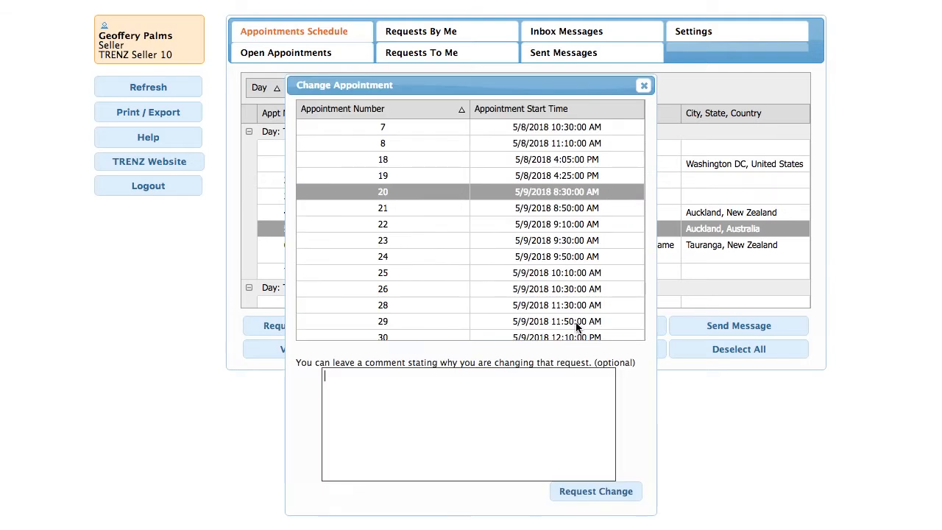
{"action": "left_click", "coordinate": [382, 243]}
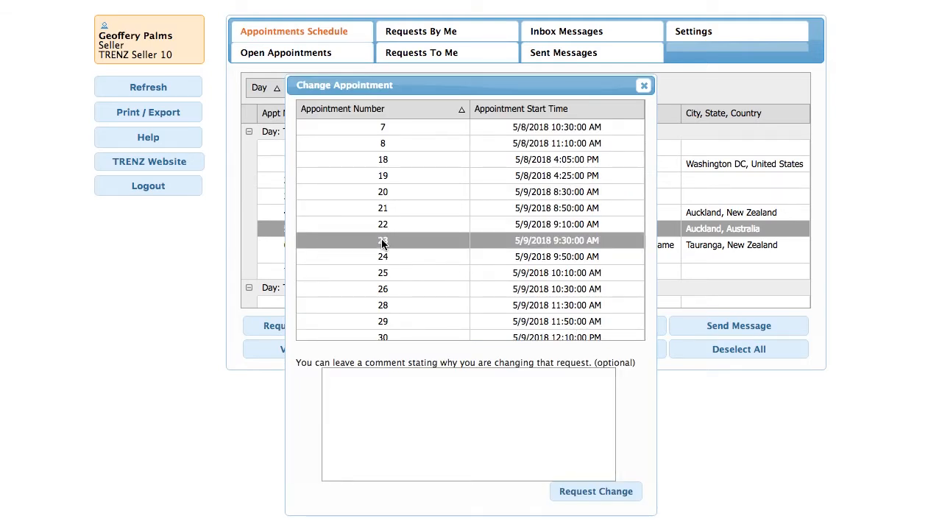
{"action": "left_click", "coordinate": [424, 391]}
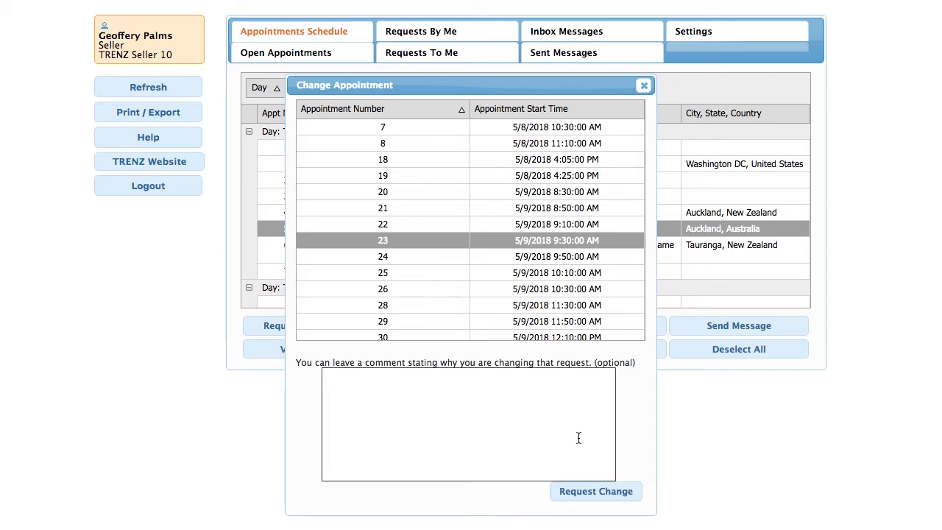
{"action": "left_click", "coordinate": [585, 495]}
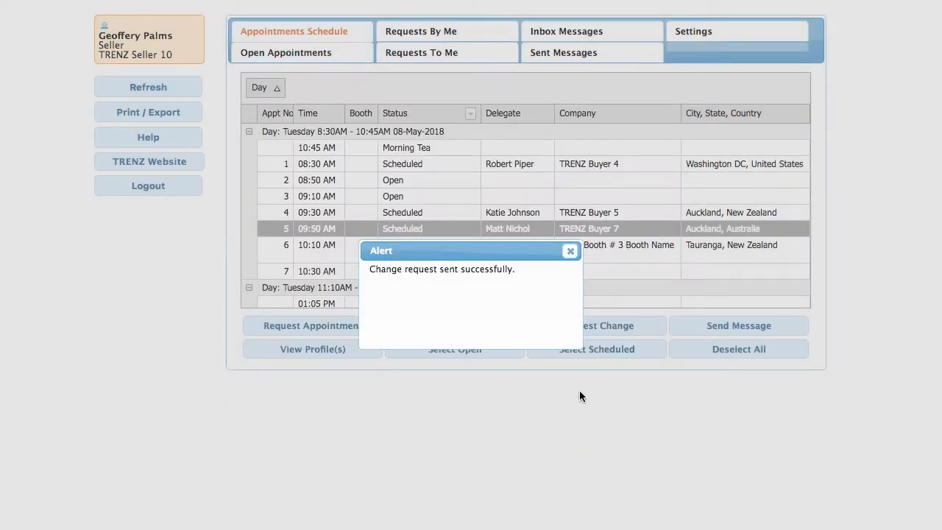
{"action": "left_click", "coordinate": [571, 252]}
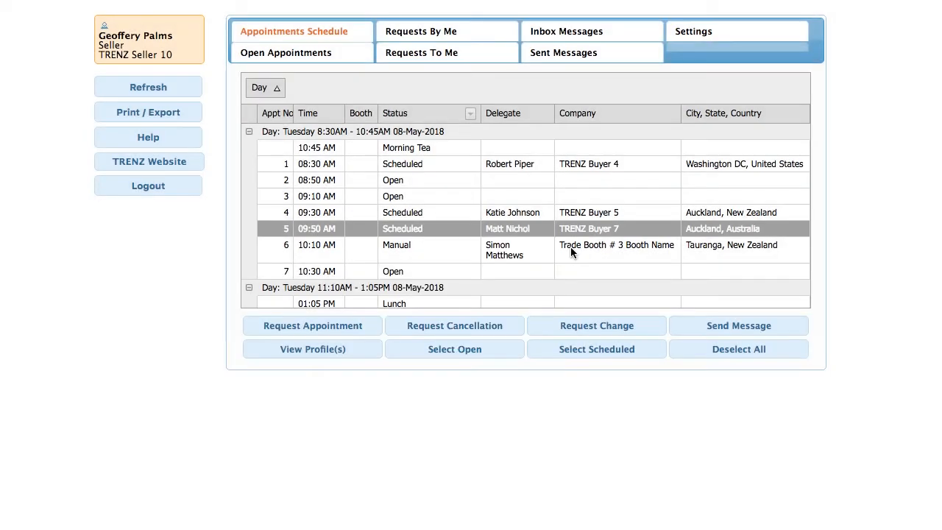
{"action": "left_click", "coordinate": [736, 354]}
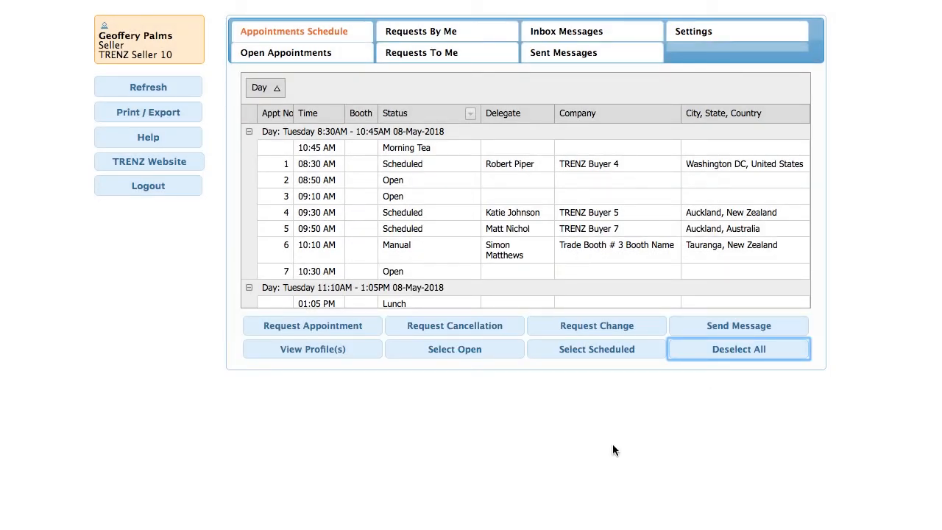
Request cancellation of the 09:30 AM appointment with TRENZ Buyer 5 without giving a reason, and clear the selection
{"action": "left_click", "coordinate": [439, 209]}
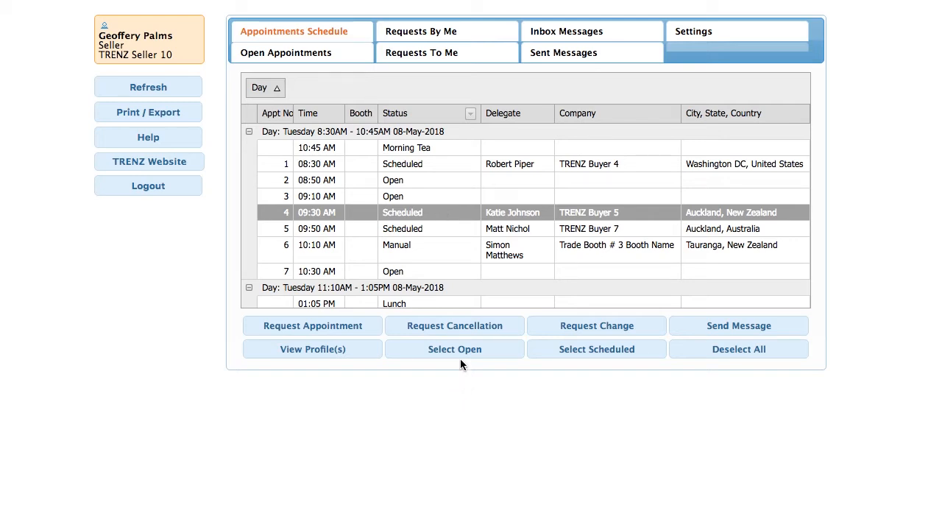
{"action": "left_click", "coordinate": [467, 329]}
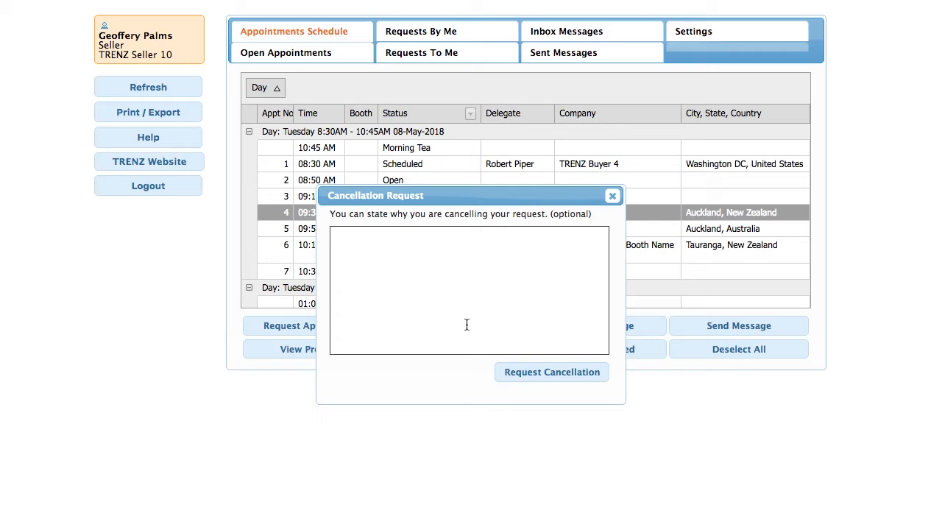
{"action": "left_click", "coordinate": [528, 374]}
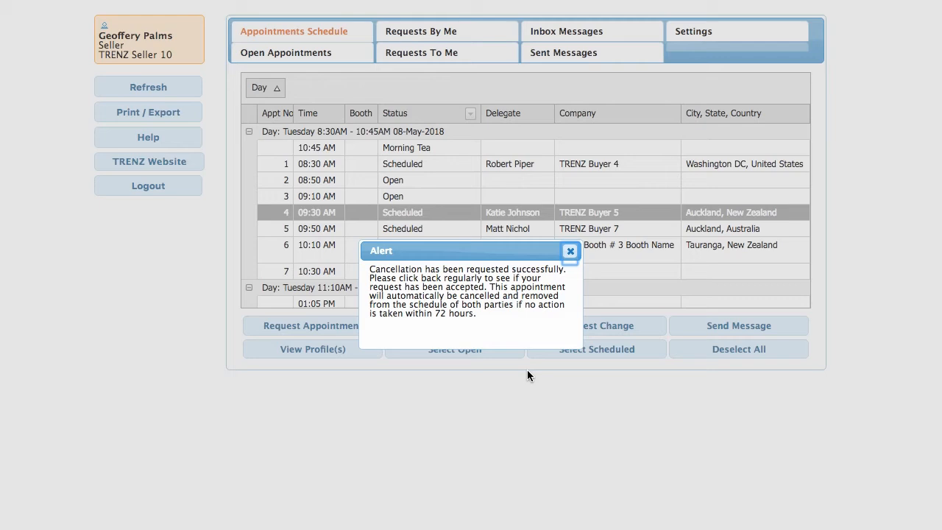
{"action": "left_click", "coordinate": [570, 251]}
{"action": "left_click", "coordinate": [759, 352]}
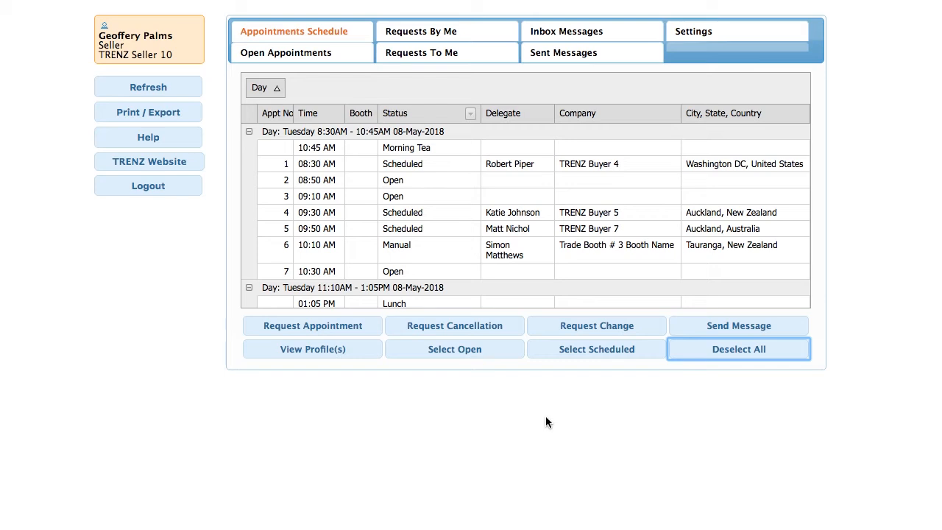
View the profile of TRENZ Buyer 4 from the 08:30 AM appointment and close it
{"action": "left_click", "coordinate": [524, 163]}
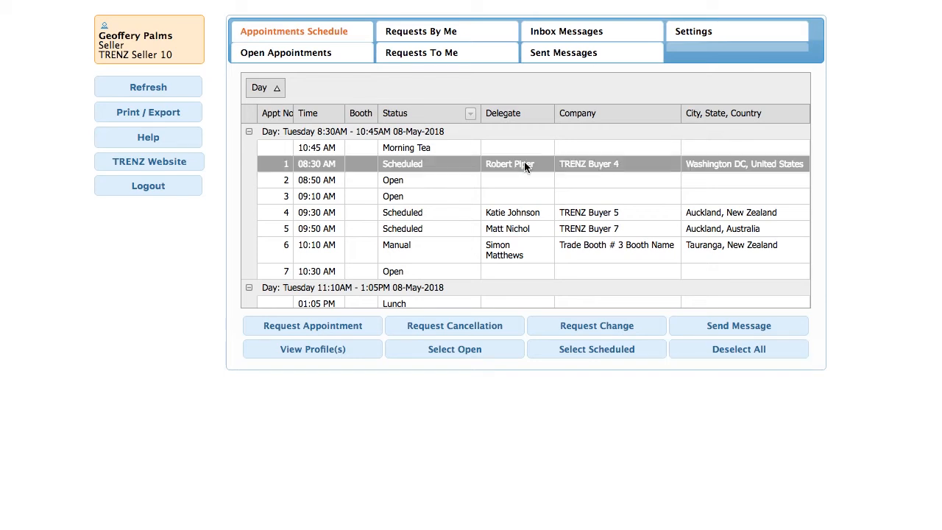
{"action": "left_click", "coordinate": [314, 349]}
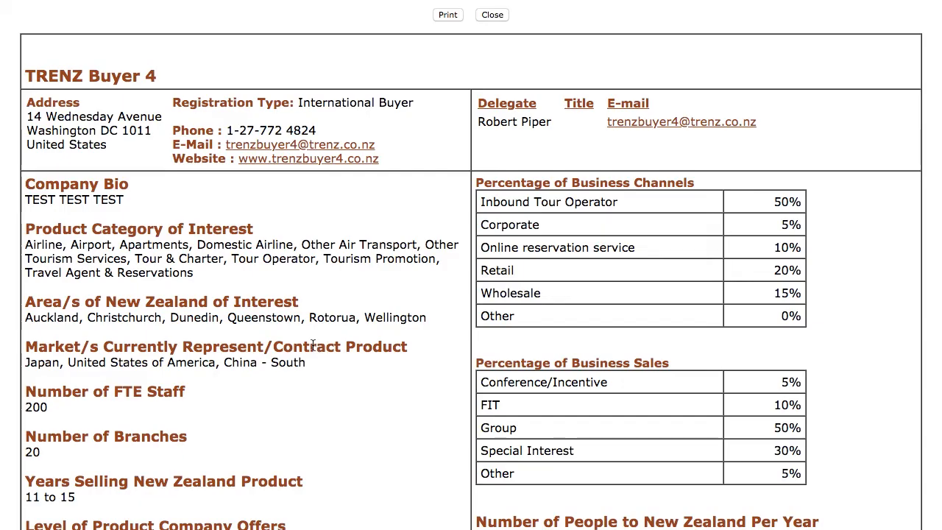
{"action": "left_click", "coordinate": [495, 15]}
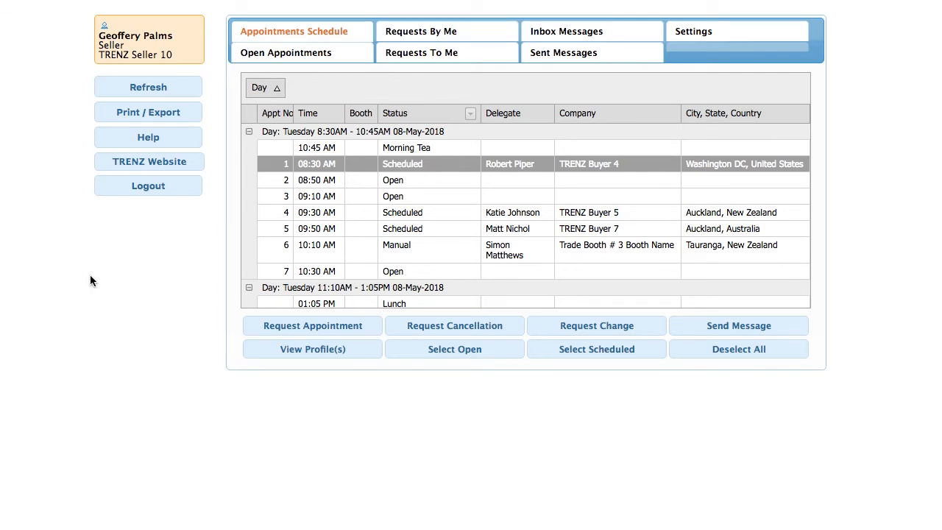
Add the 09:30, 09:50 and 10:10 AM appointments to the selected 08:30 AM one and open all their profiles together
{"action": "left_click", "coordinate": [450, 218]}
{"action": "left_click", "coordinate": [451, 229]}
{"action": "left_click", "coordinate": [448, 250]}
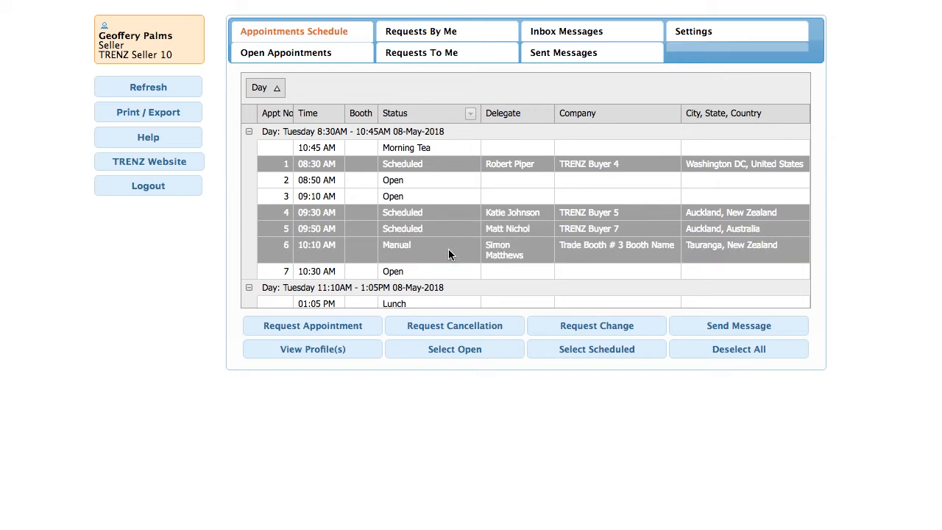
{"action": "left_click", "coordinate": [316, 348]}
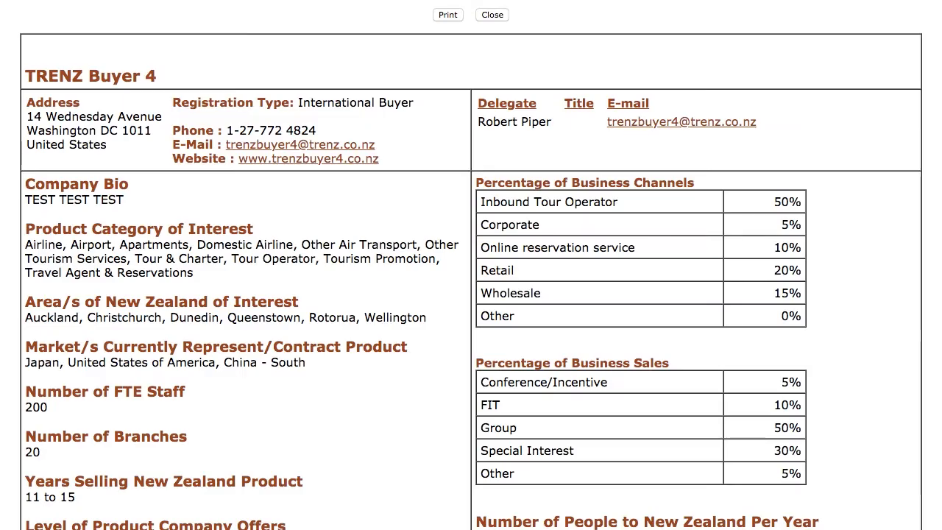
Review the combined profiles of the selected appointments' delegates, starting with TRENZ Buyer 4, and close them
{"action": "scroll", "coordinate": [471, 294], "scroll_direction": "down", "scroll_amount": 10}
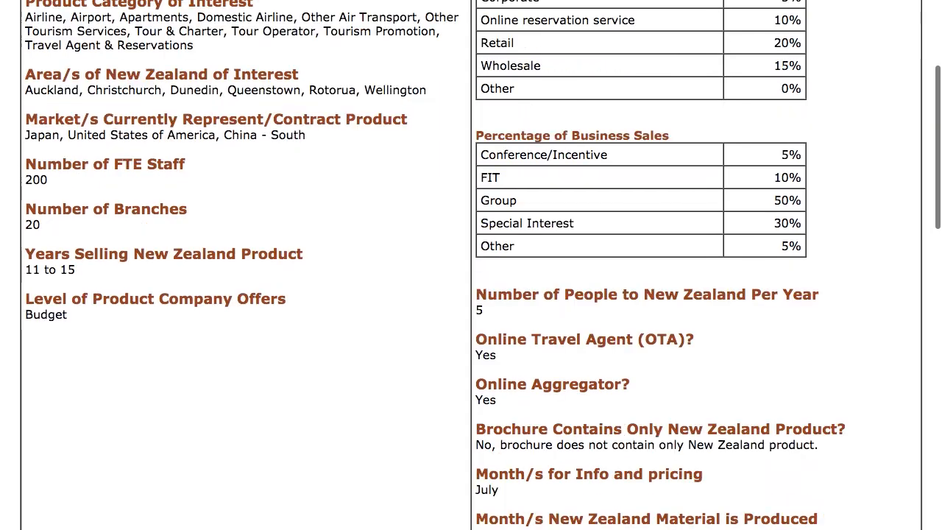
{"action": "scroll", "coordinate": [471, 295], "scroll_direction": "down", "scroll_amount": 15}
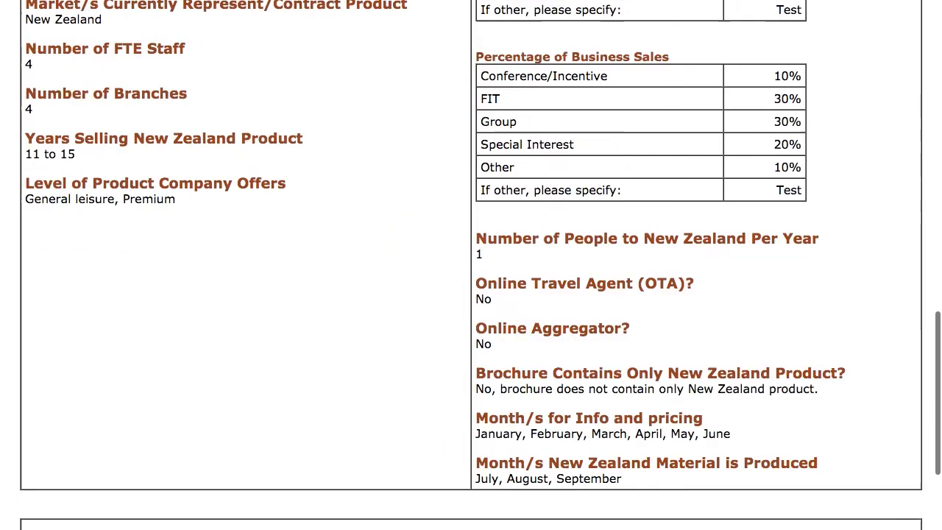
{"action": "scroll", "coordinate": [471, 294], "scroll_direction": "down", "scroll_amount": 2}
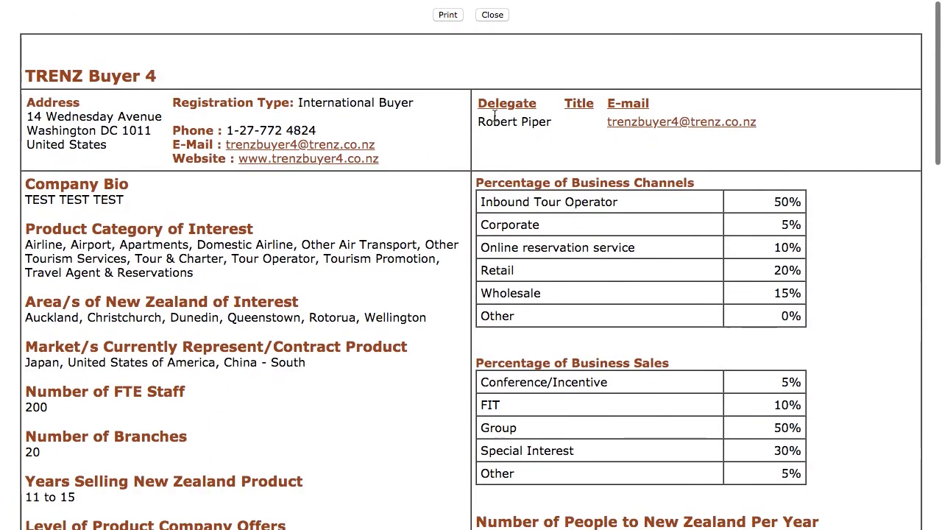
{"action": "left_click", "coordinate": [499, 16]}
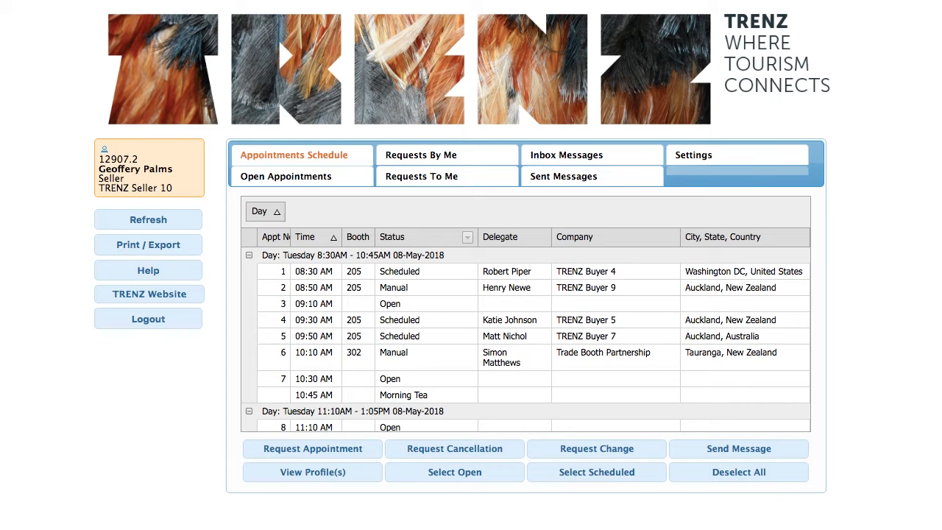
Start a message to the 09:30 and 09:50 AM appointment delegates with the subject "Message subject goes here"
{"action": "left_click", "coordinate": [407, 325]}
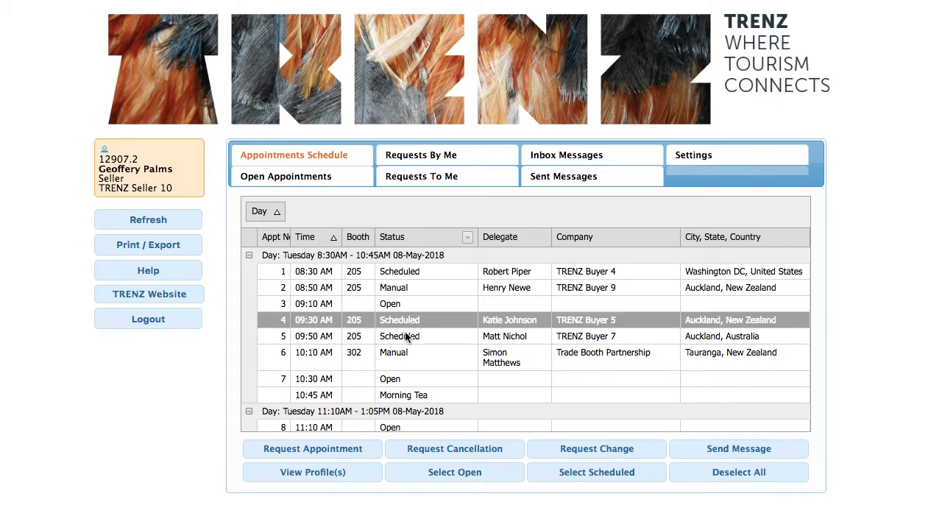
{"action": "left_click", "coordinate": [404, 338], "text": "shift"}
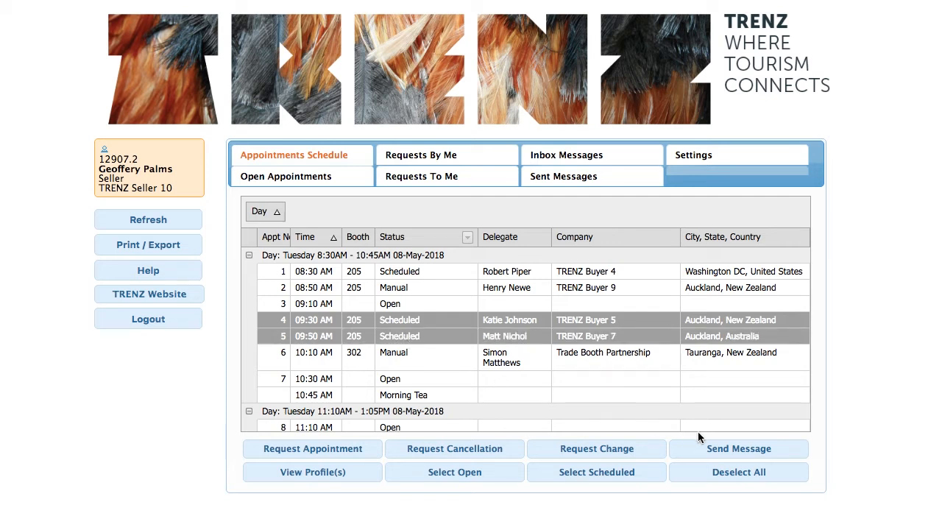
{"action": "left_click", "coordinate": [715, 448]}
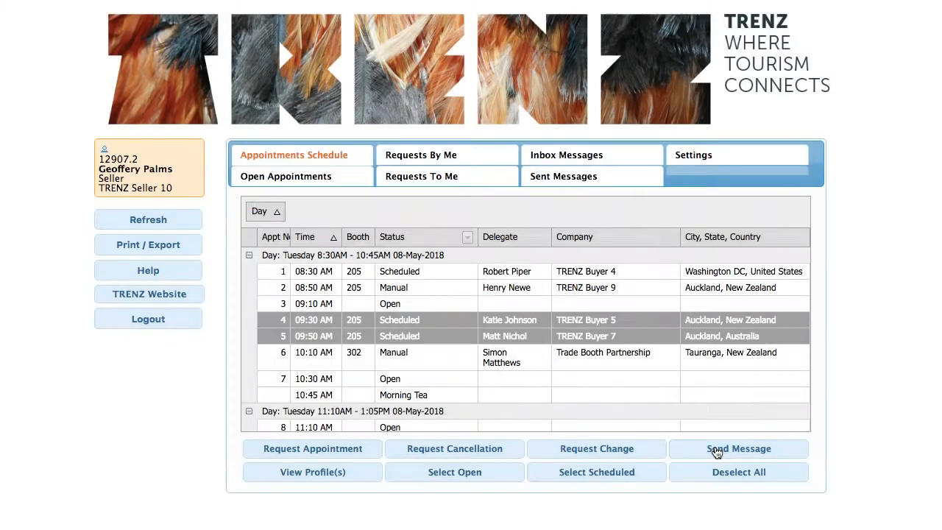
{"action": "left_click", "coordinate": [716, 451]}
{"action": "type", "text": "Me"}
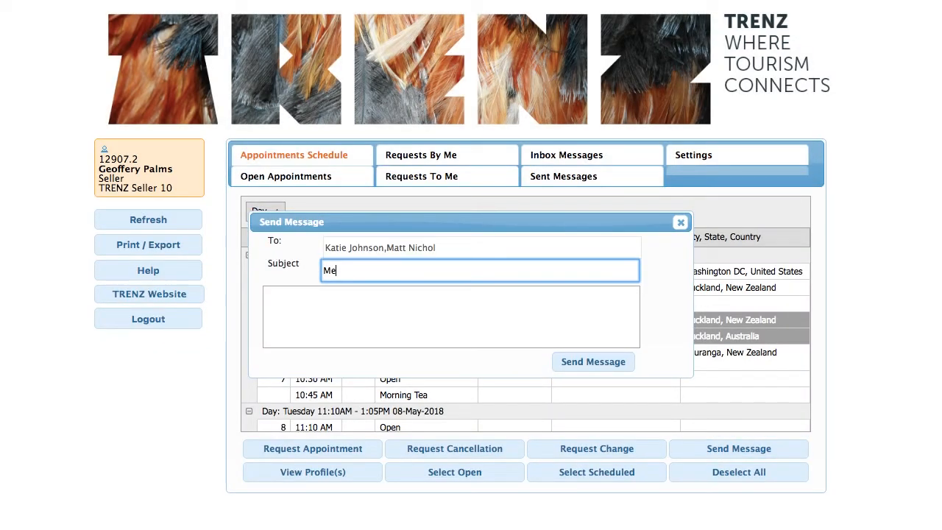
{"action": "type", "text": "ssage subject goes here"}
Write "Hi," and "Here's my message" on two lines of the message body, send it and dismiss the alert
{"action": "left_click", "coordinate": [450, 316]}
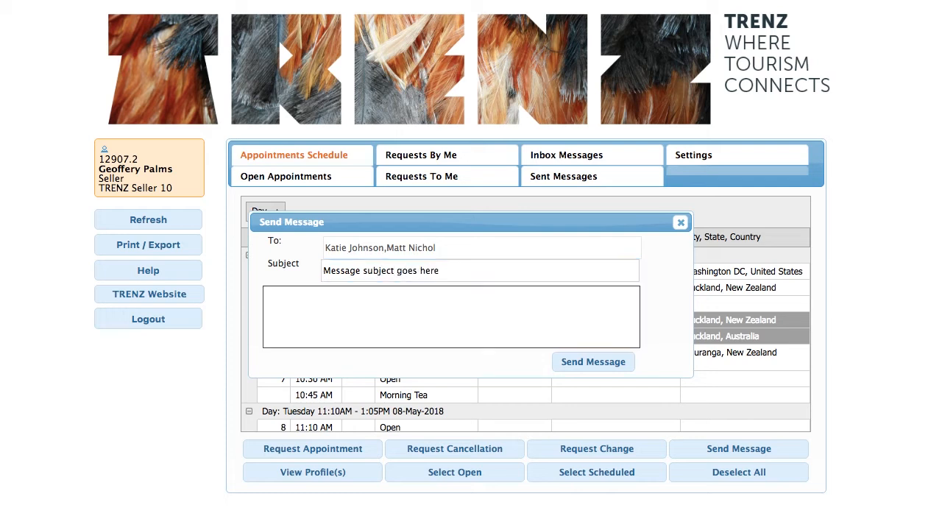
{"action": "type", "text": "Hi,"}
{"action": "key", "text": "Return"}
{"action": "type", "text": "Here's my message"}
{"action": "left_click", "coordinate": [617, 359]}
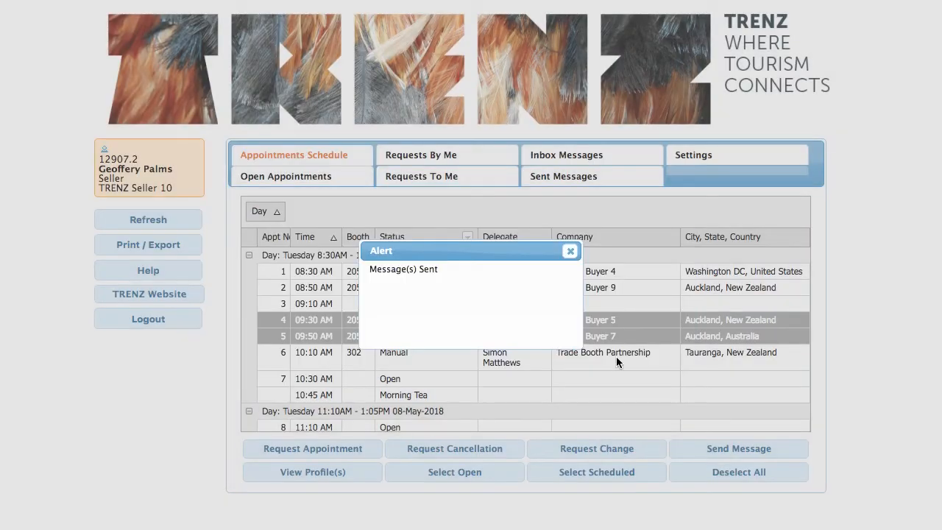
{"action": "left_click", "coordinate": [570, 251]}
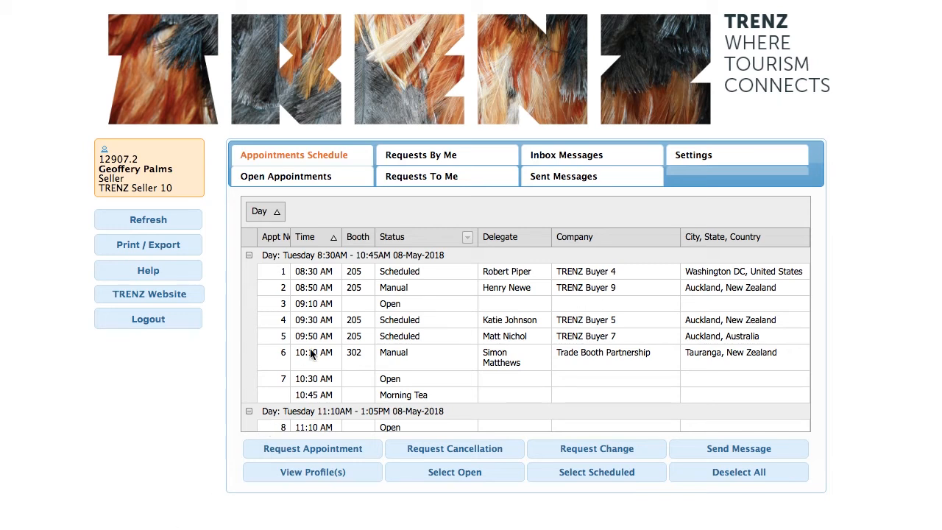
Withdraw the pending cancellation request sent to TRENZ Trade Booth 3 with the comment "Comment", and dismiss the alert
{"action": "left_click", "coordinate": [430, 157]}
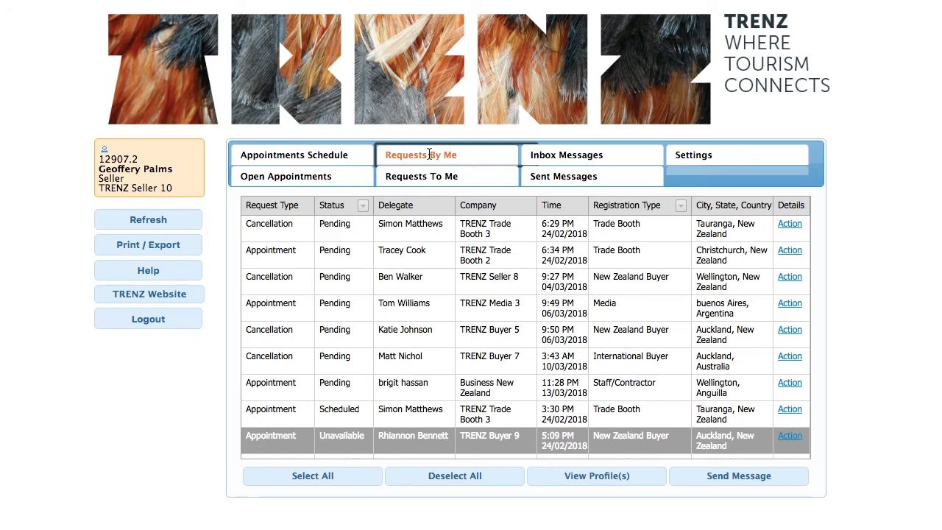
{"action": "left_click", "coordinate": [790, 225]}
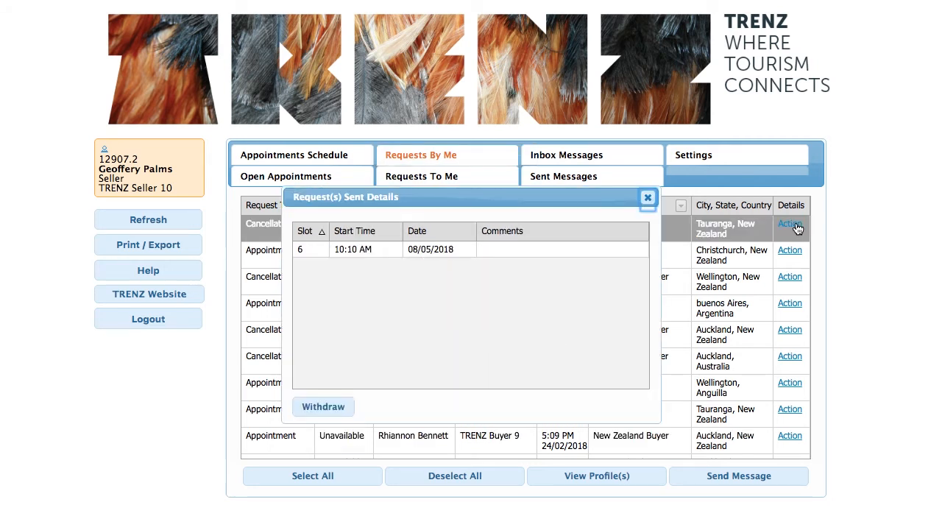
{"action": "left_click", "coordinate": [333, 409]}
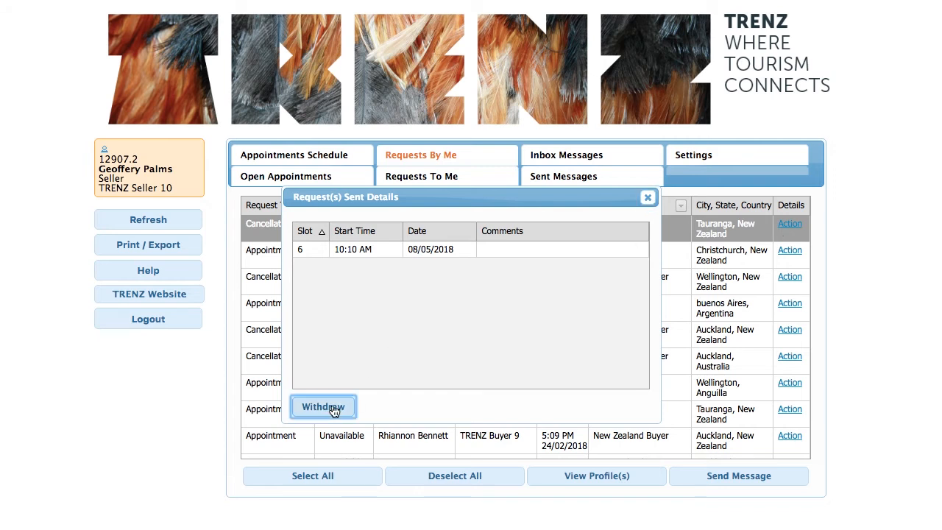
{"action": "type", "text": "Comment"}
{"action": "left_click", "coordinate": [530, 370]}
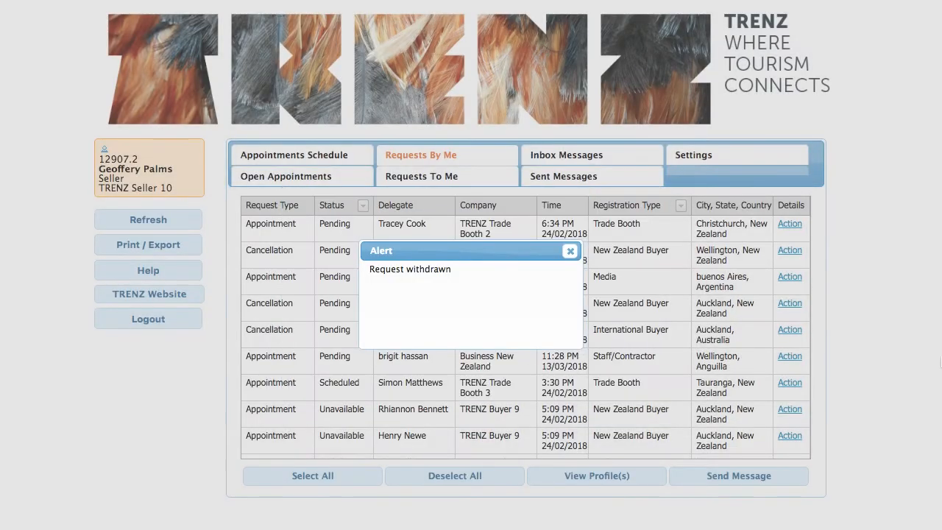
{"action": "left_click", "coordinate": [569, 251]}
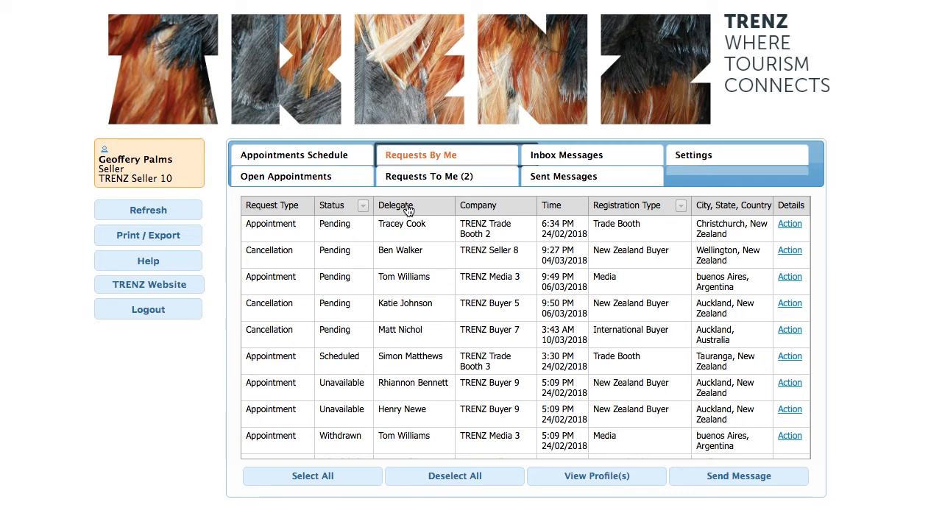
Accept the received appointment request from TRENZ Buyer 11 for slot 3 at 9:10 AM on 08/05/2018
{"action": "left_click", "coordinate": [424, 178]}
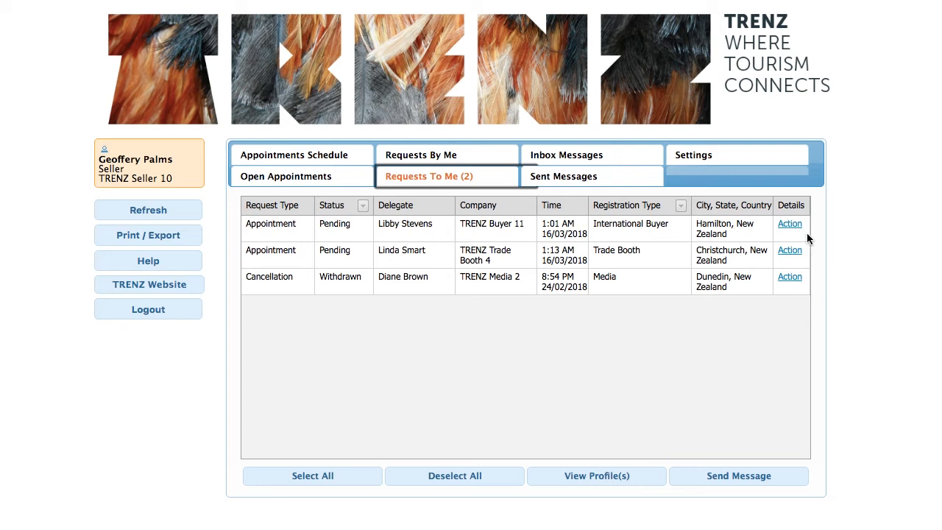
{"action": "left_click", "coordinate": [788, 225]}
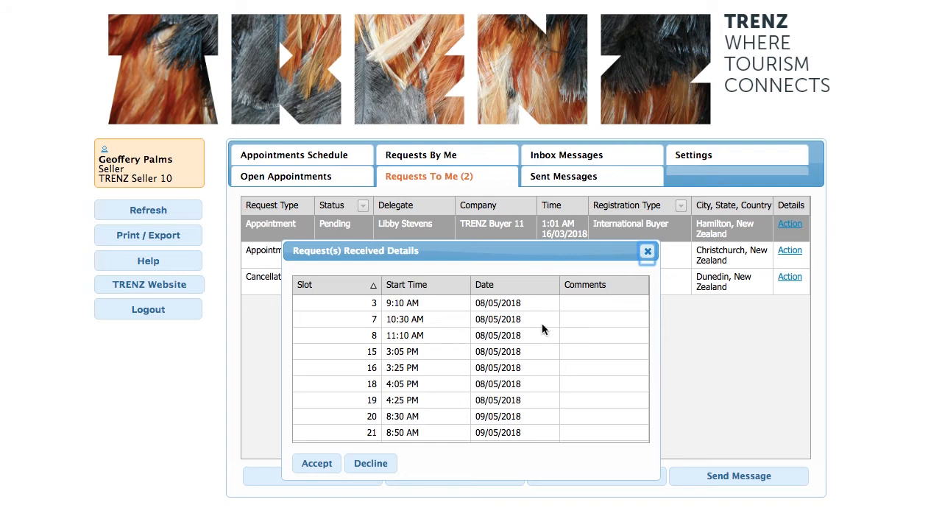
{"action": "left_click", "coordinate": [438, 310]}
{"action": "left_click", "coordinate": [308, 465]}
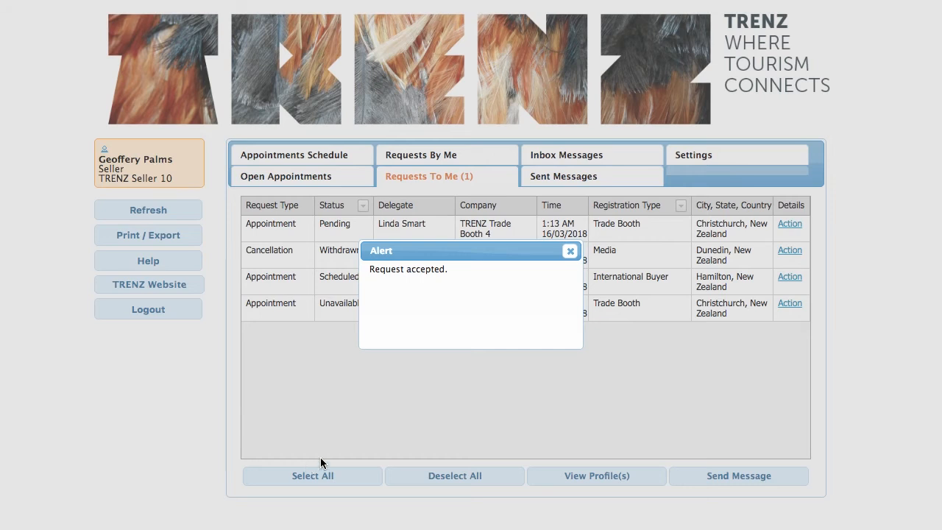
{"action": "left_click", "coordinate": [570, 252]}
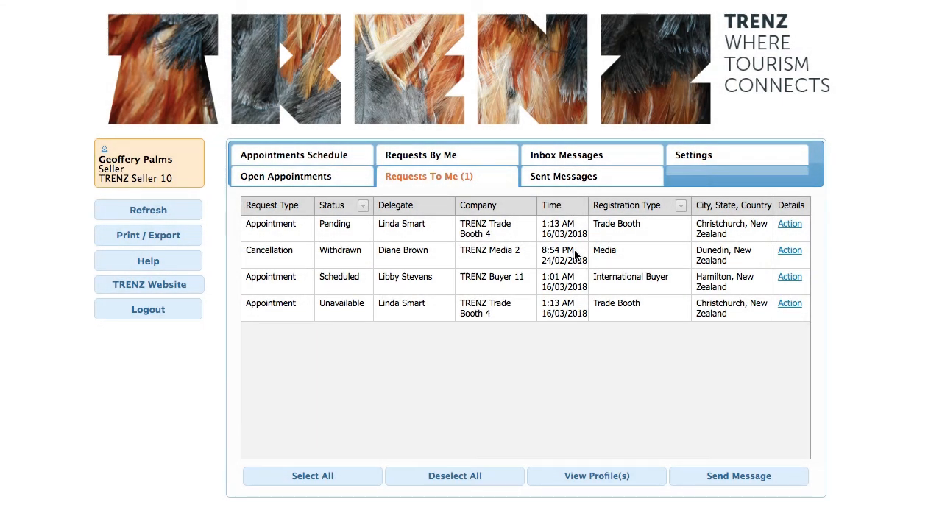
Decline the pending appointment request from TRENZ Trade Booth 4 via slot 7 at 10:30 AM, without giving a reason
{"action": "left_click", "coordinate": [792, 226]}
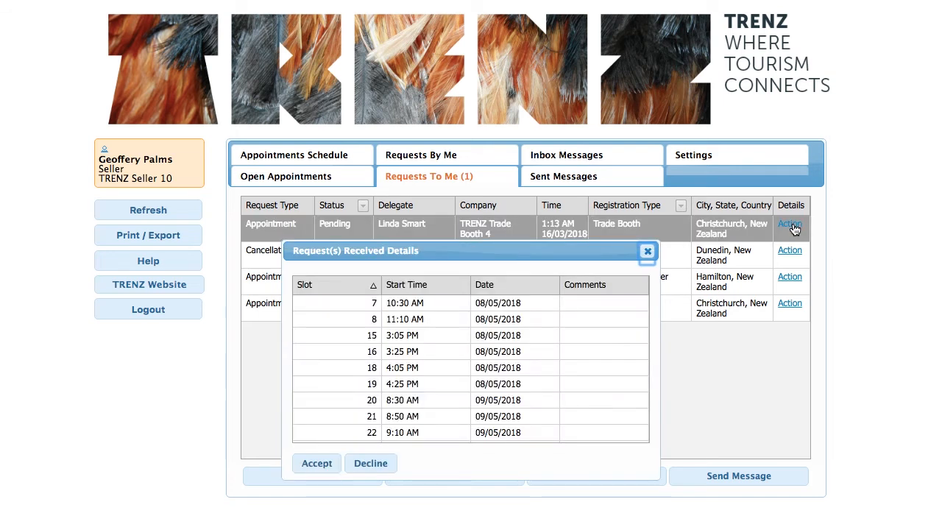
{"action": "left_click", "coordinate": [394, 304]}
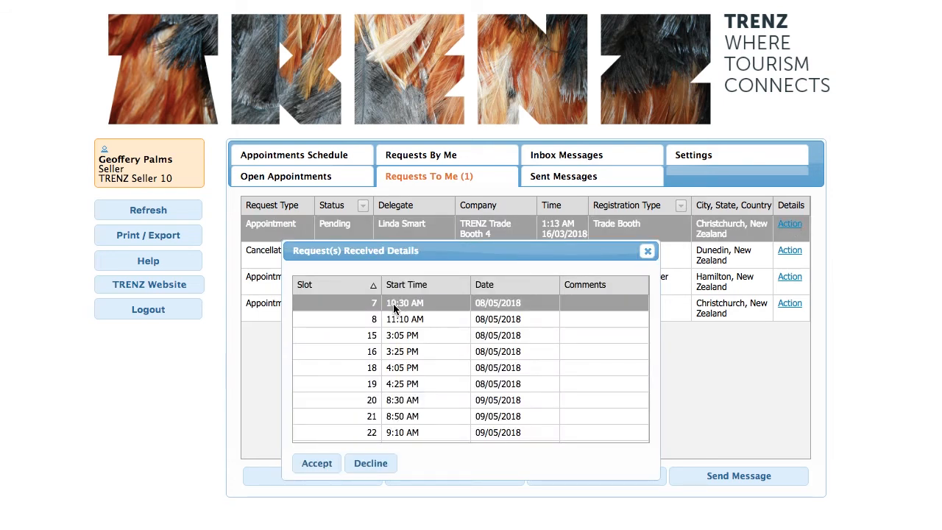
{"action": "left_click", "coordinate": [372, 465]}
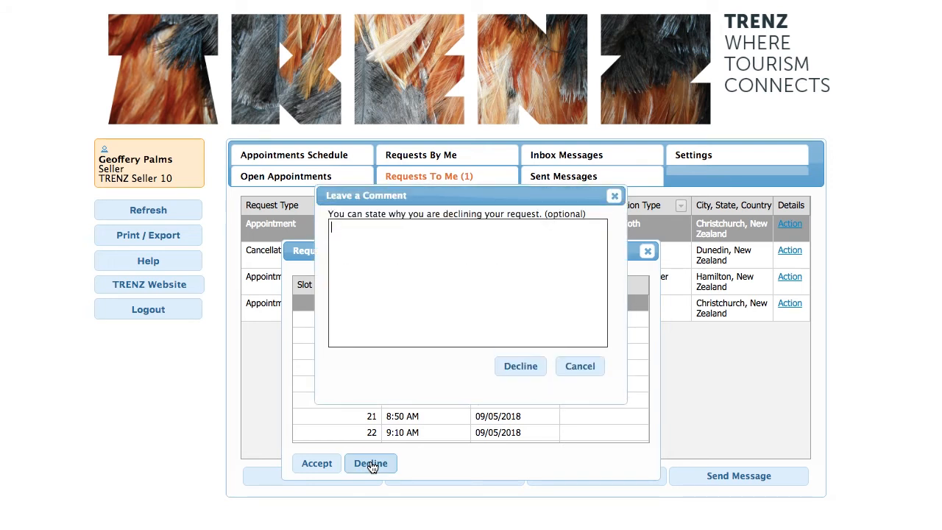
{"action": "left_click", "coordinate": [533, 368]}
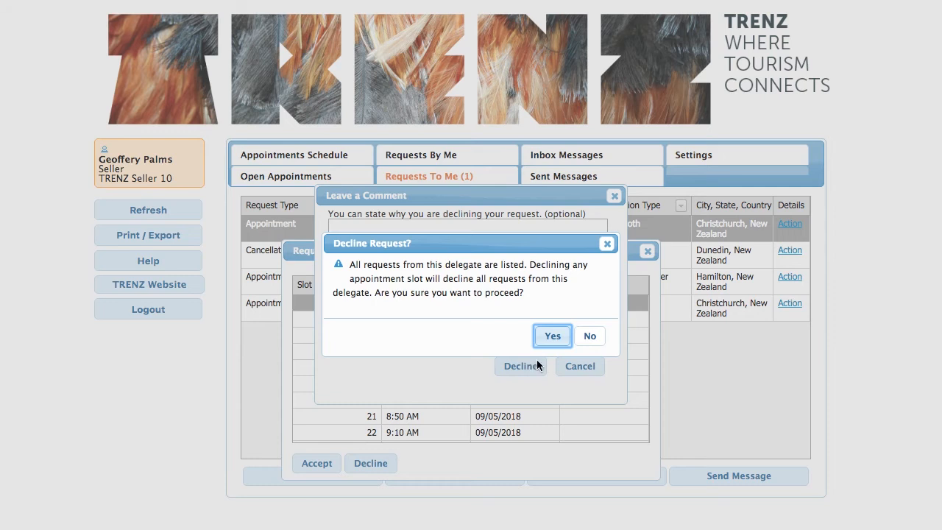
{"action": "left_click", "coordinate": [553, 338]}
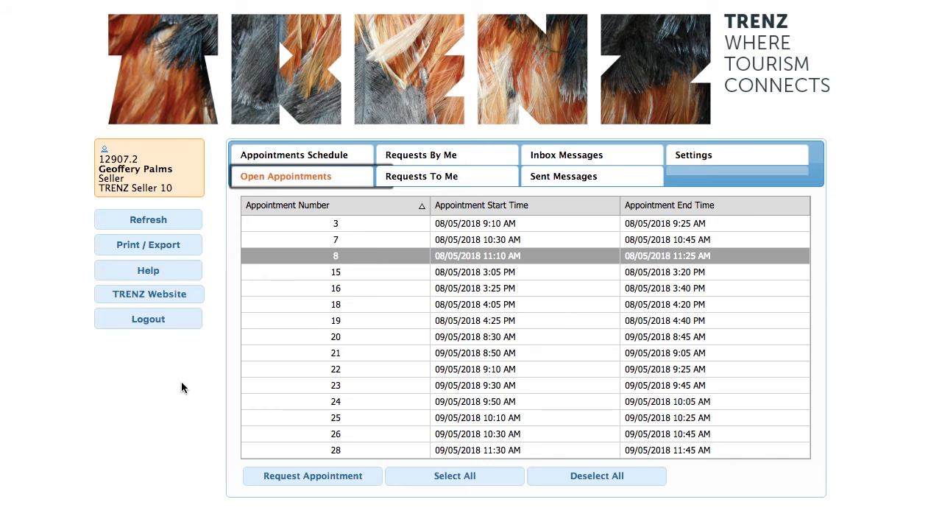
View the new appointment form for open appointment 15 at 3:05 PM on 08/05/2018 and close it without sending a request
{"action": "left_click", "coordinate": [314, 318]}
{"action": "left_click", "coordinate": [321, 482]}
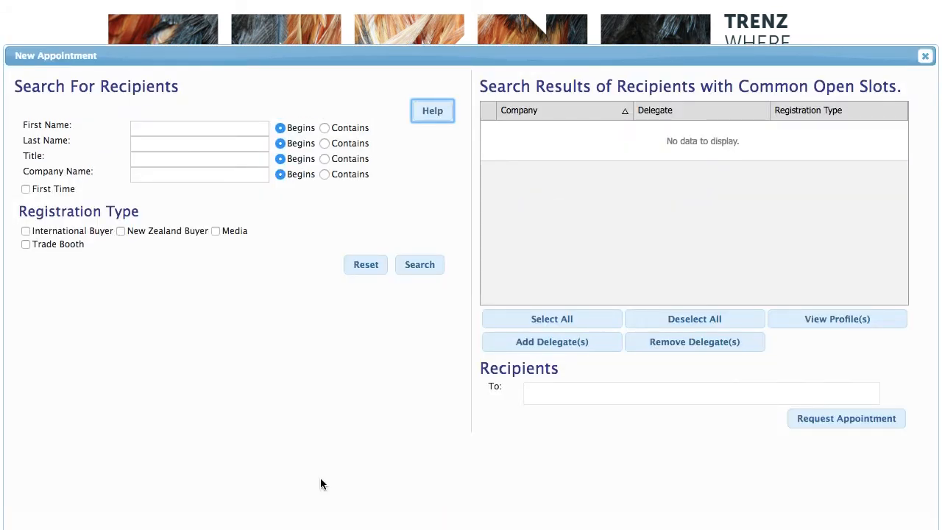
{"action": "left_click", "coordinate": [926, 56]}
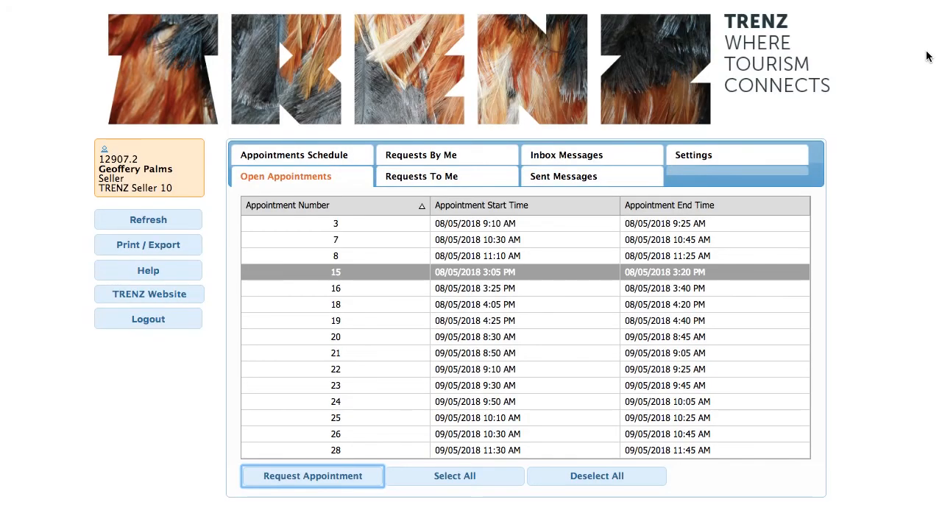
Read the received "Test Message" from TRENZ Buyer 7 and open a new blank message
{"action": "left_click", "coordinate": [582, 158]}
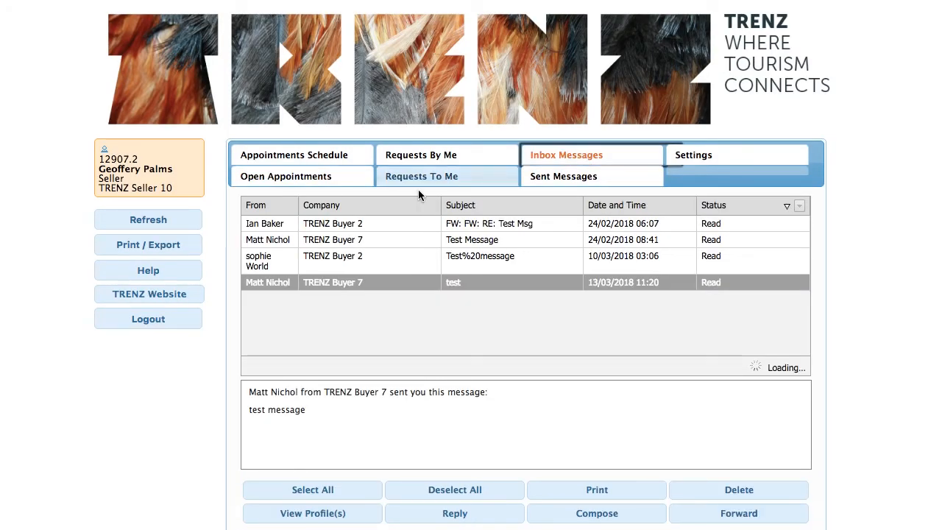
{"action": "left_click", "coordinate": [331, 243]}
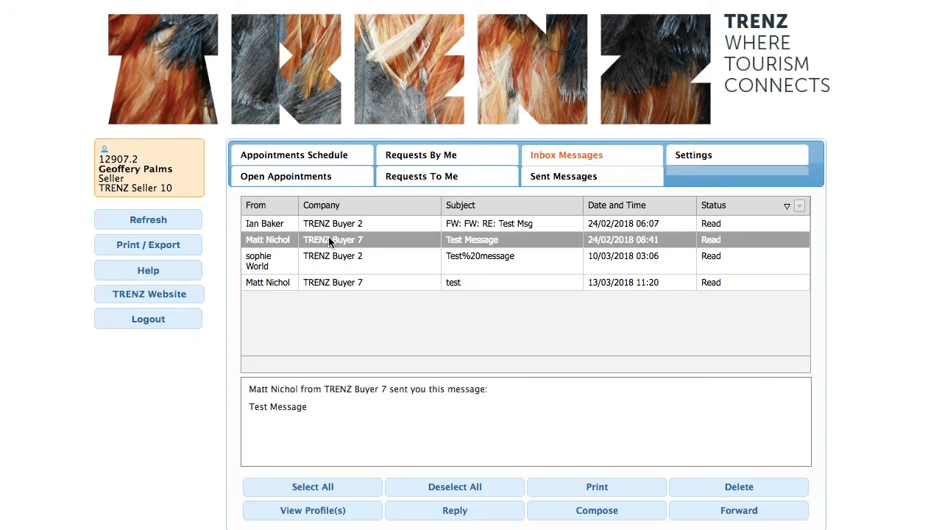
{"action": "left_click", "coordinate": [603, 517]}
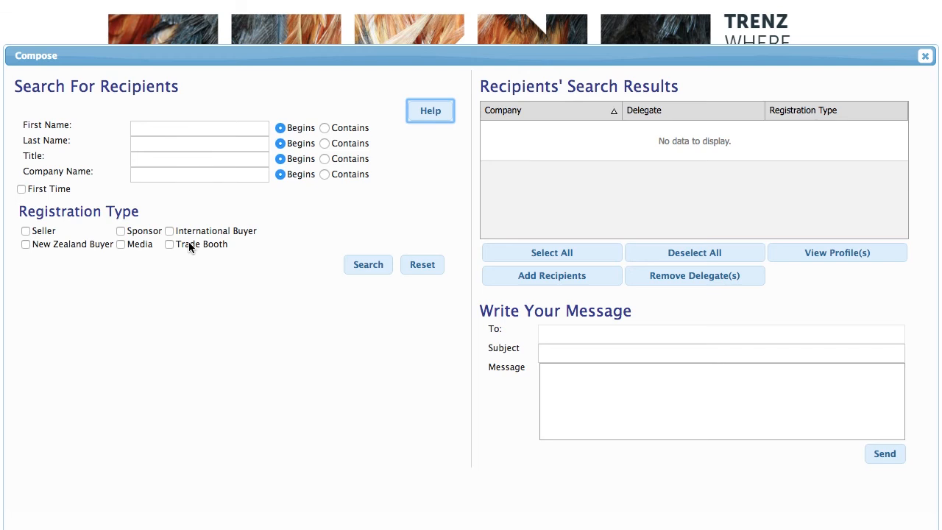
Search recipients by company name beginning with "TRENZ", add the Seller 5 Test delegate and set the subject to "Test Message"
{"action": "left_click", "coordinate": [181, 175]}
{"action": "type", "text": "TRENZ"}
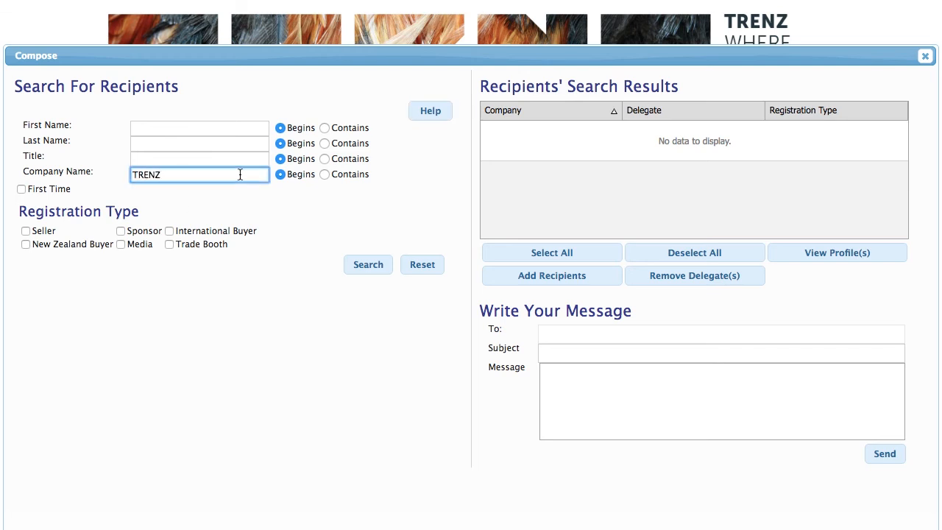
{"action": "left_click", "coordinate": [365, 268]}
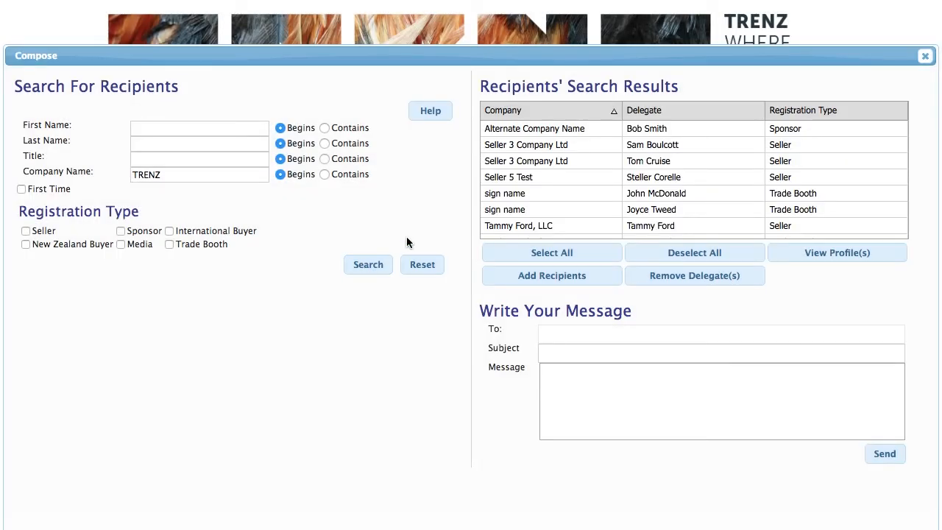
{"action": "left_click", "coordinate": [516, 183]}
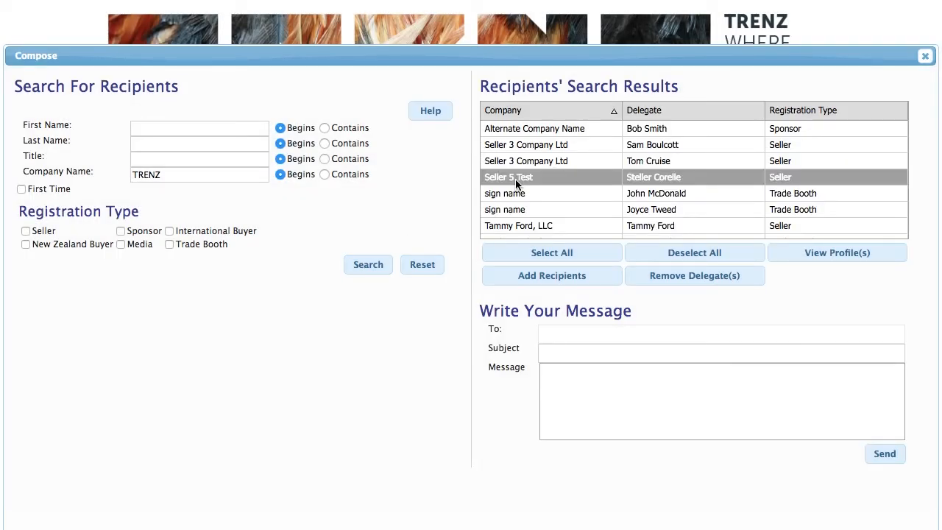
{"action": "left_click", "coordinate": [579, 276]}
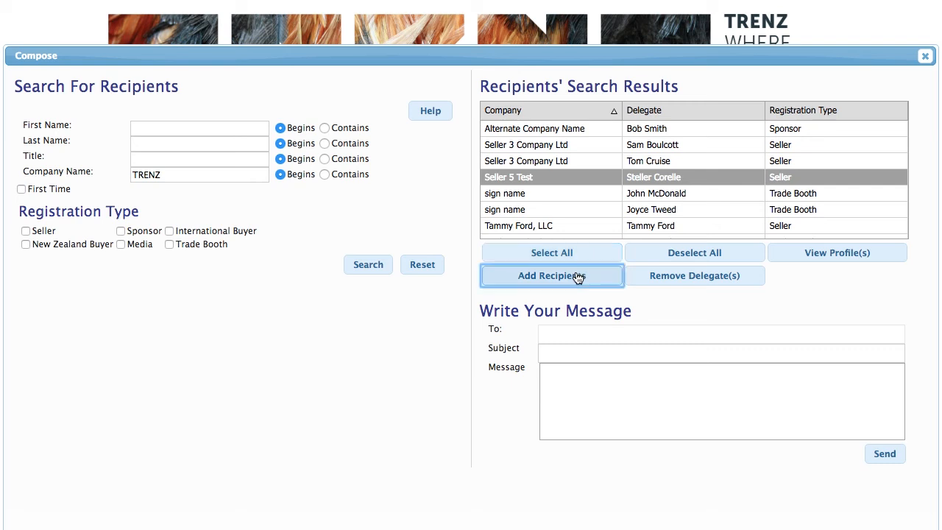
{"action": "left_click", "coordinate": [590, 352]}
{"action": "type", "text": "Test Message"}
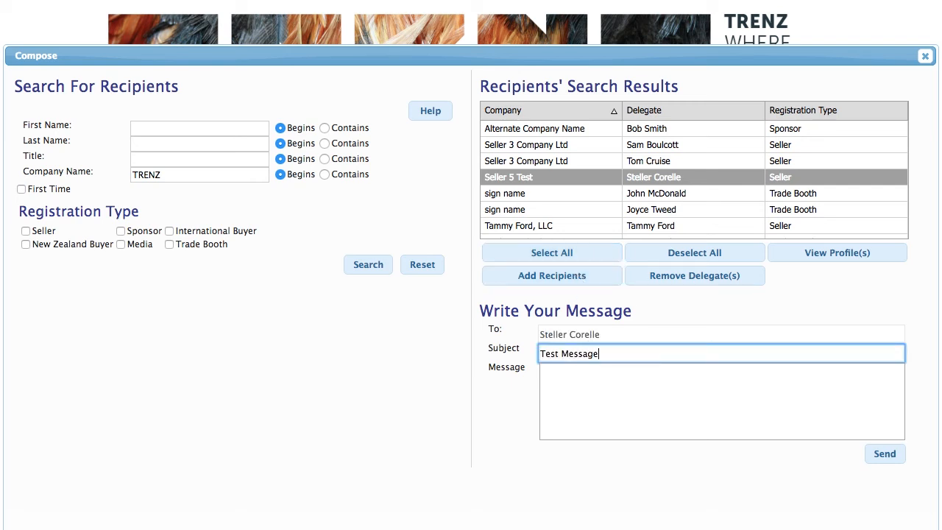
Write "Here's my message" as the message body, send the message and dismiss the alert
{"action": "left_click", "coordinate": [559, 376]}
{"action": "type", "text": "Here's"}
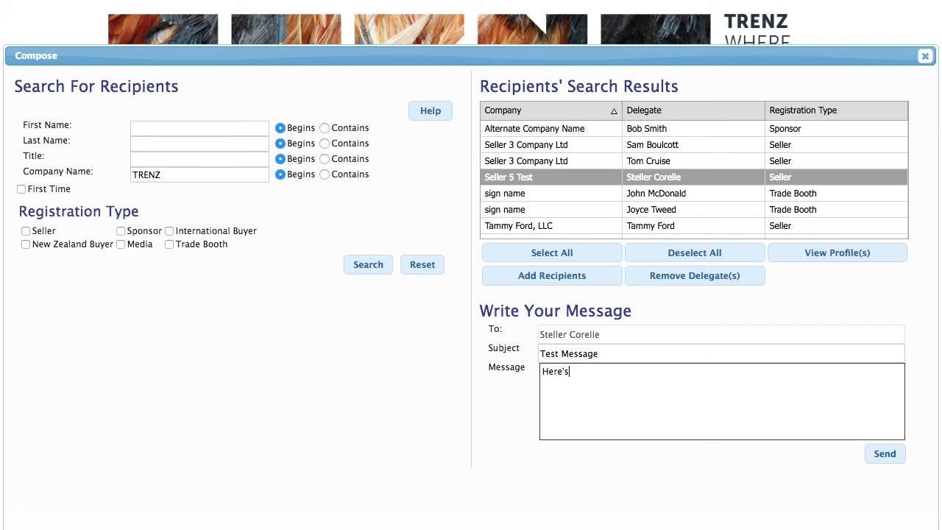
{"action": "type", "text": " my message"}
{"action": "left_click", "coordinate": [887, 455]}
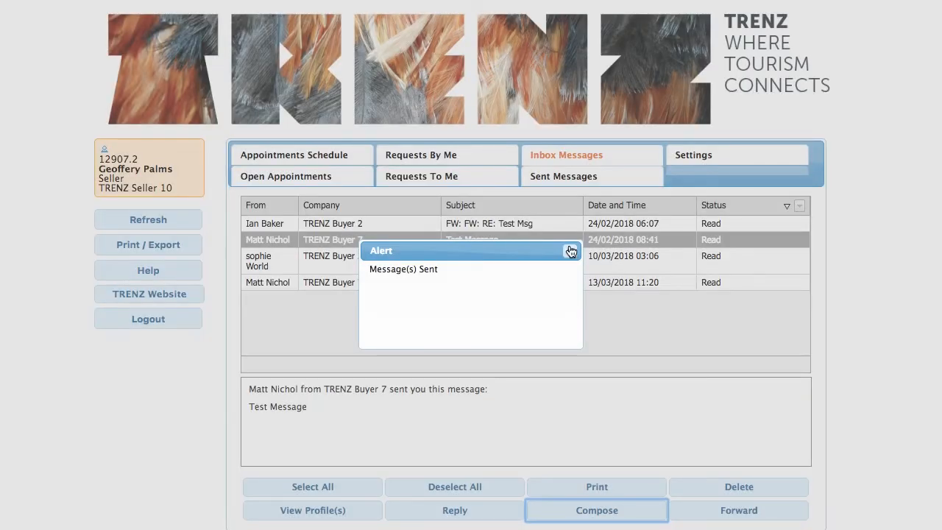
{"action": "left_click", "coordinate": [569, 246]}
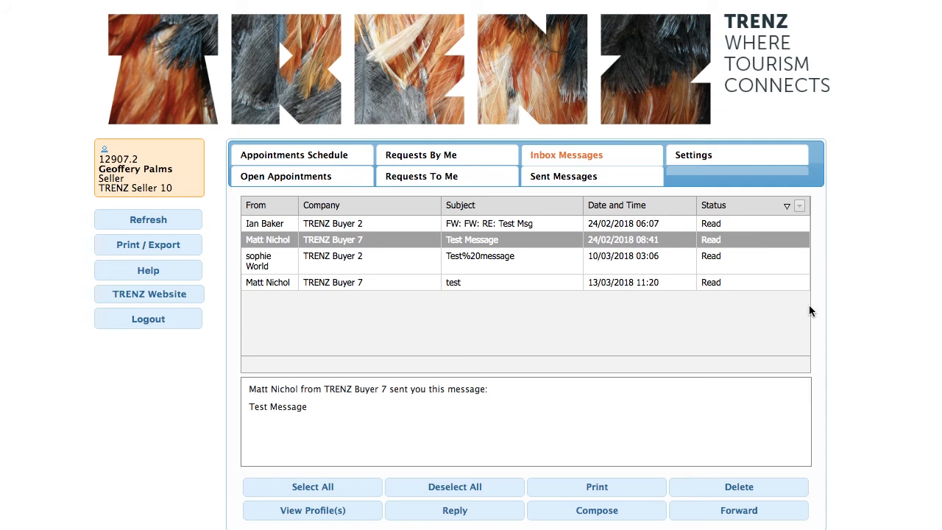
Read the sent "Request for a New Appointment" message to Business New Zealand and return to the appointments schedule
{"action": "left_click", "coordinate": [581, 181]}
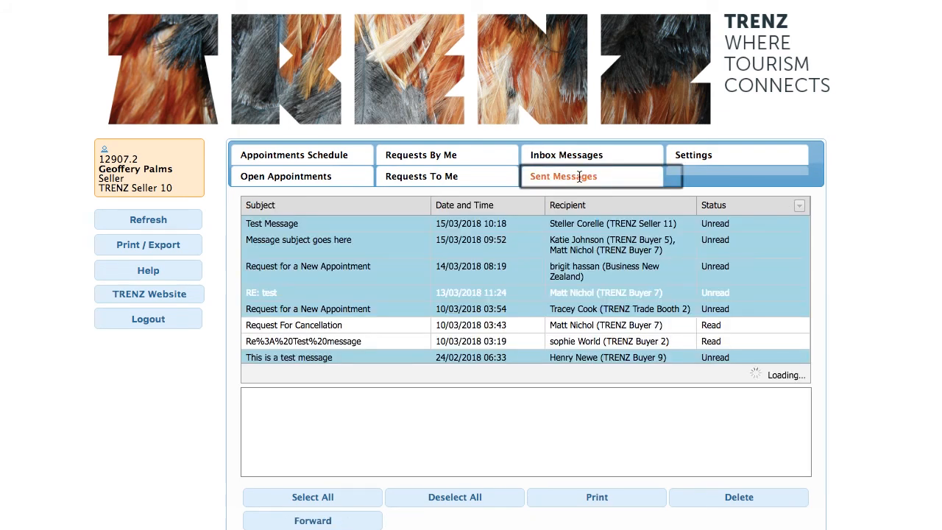
{"action": "left_click", "coordinate": [334, 274]}
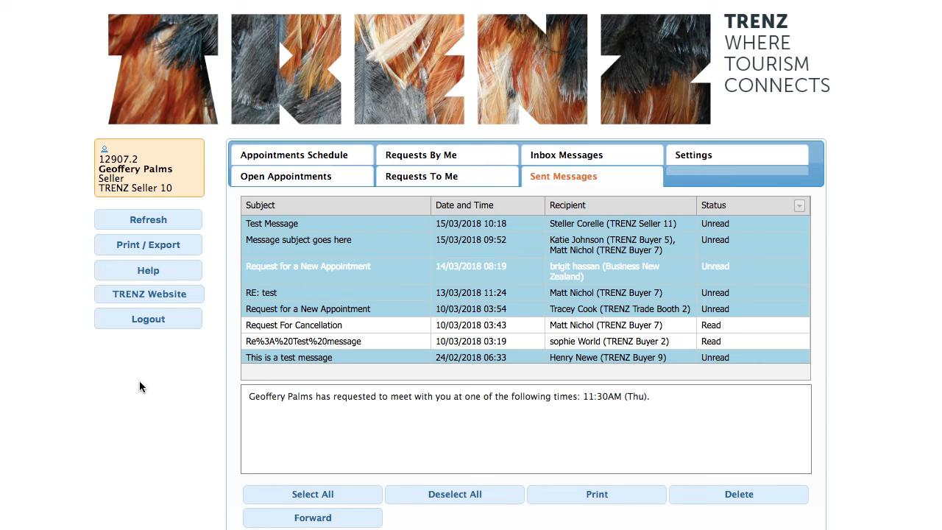
{"action": "left_click", "coordinate": [301, 155]}
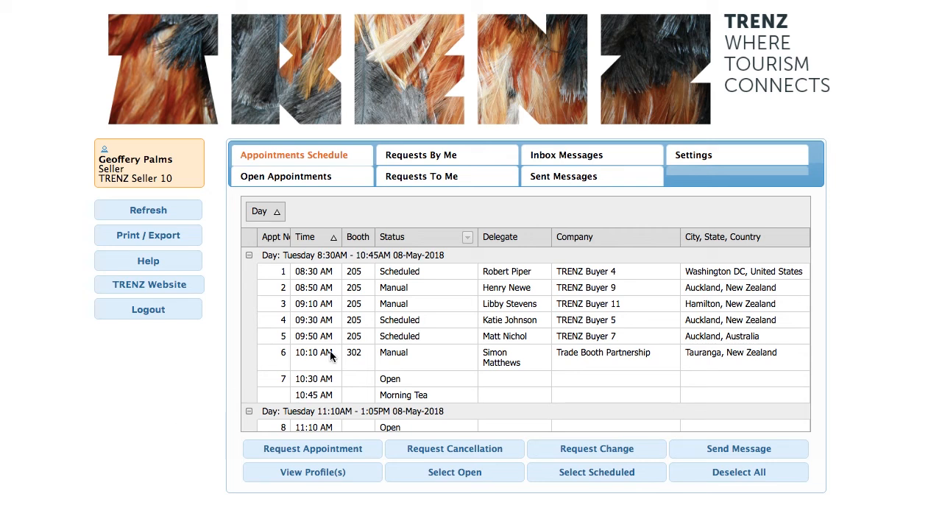
Save the settings with messages copied to the personal email address
{"action": "left_click", "coordinate": [722, 157]}
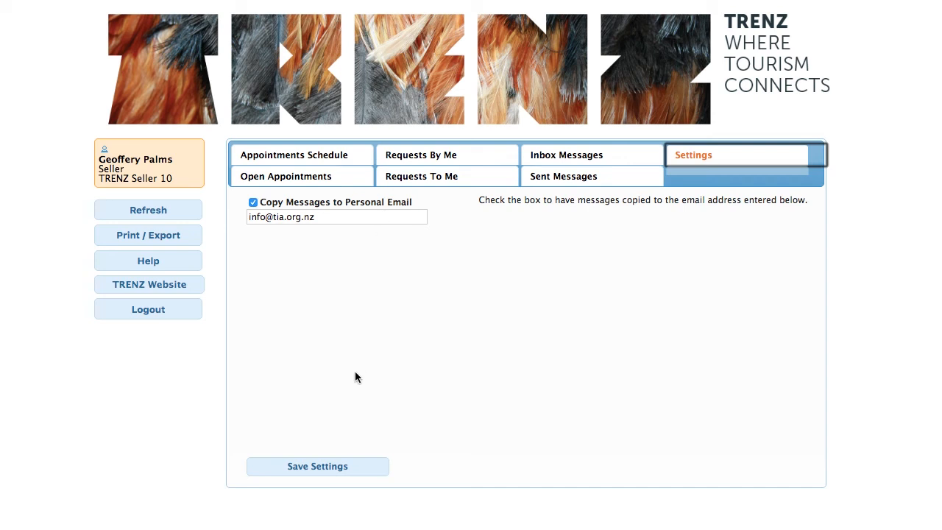
{"action": "left_click", "coordinate": [318, 468]}
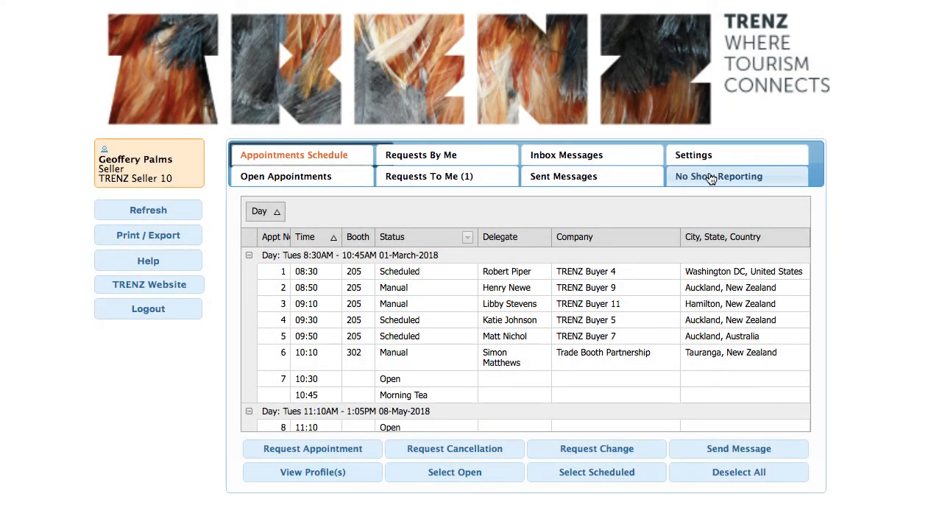
Report the slot 1 appointment with TRENZ Buyer 4 as a no show
{"action": "left_click", "coordinate": [711, 178]}
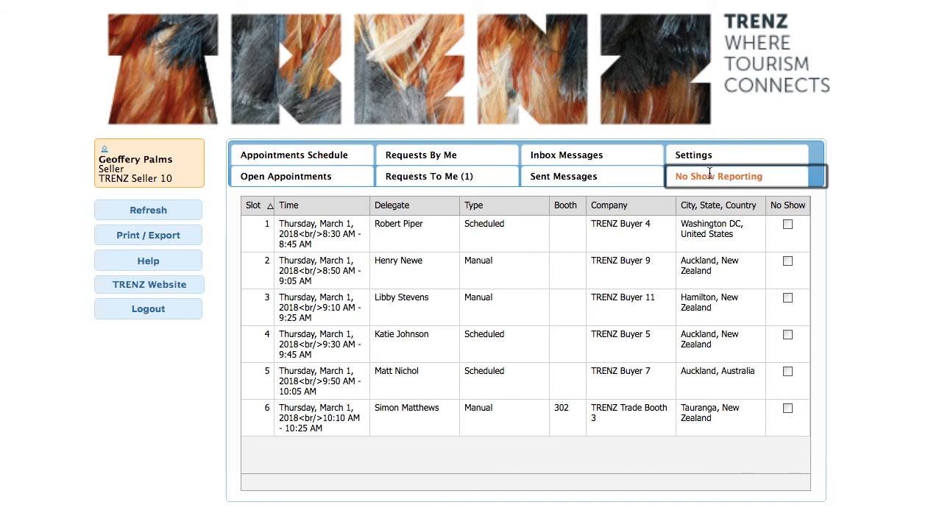
{"action": "left_click", "coordinate": [788, 225]}
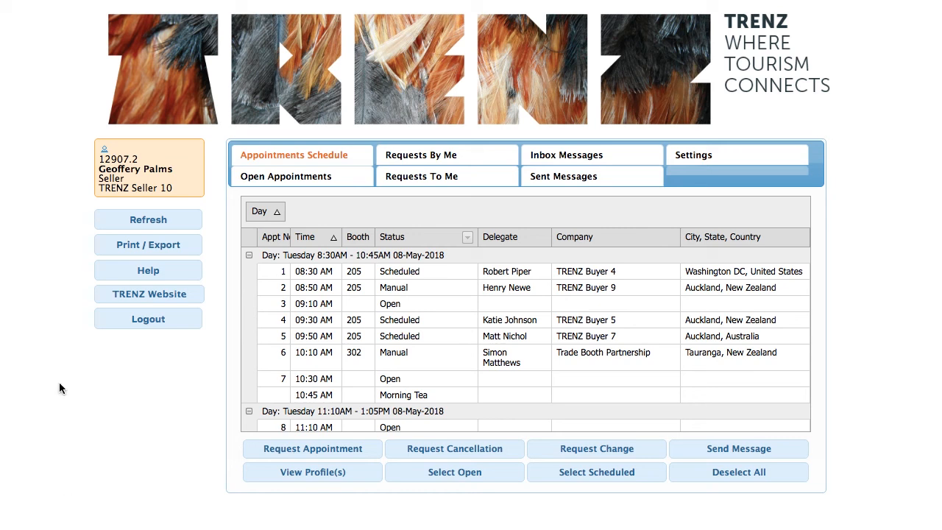
View the print and export options for the appointments schedule and close them without exporting
{"action": "left_click", "coordinate": [128, 245]}
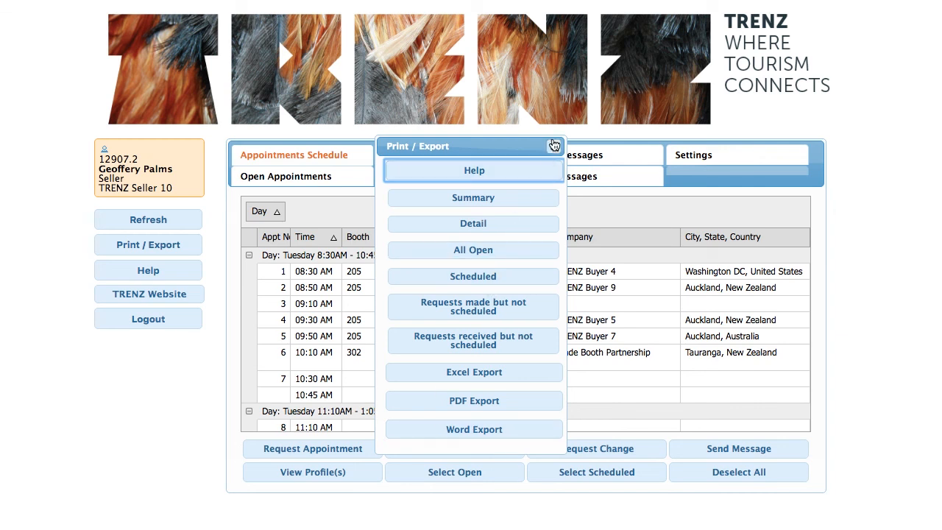
{"action": "left_click", "coordinate": [554, 145]}
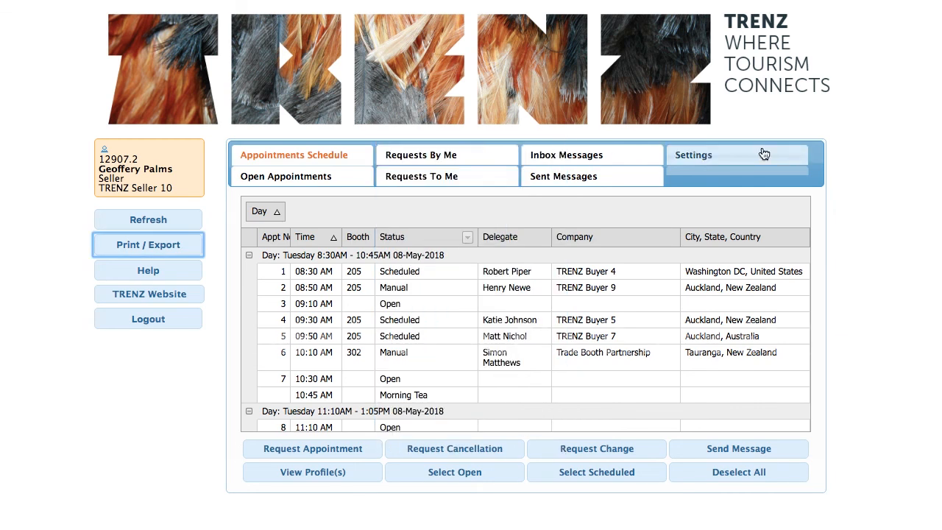